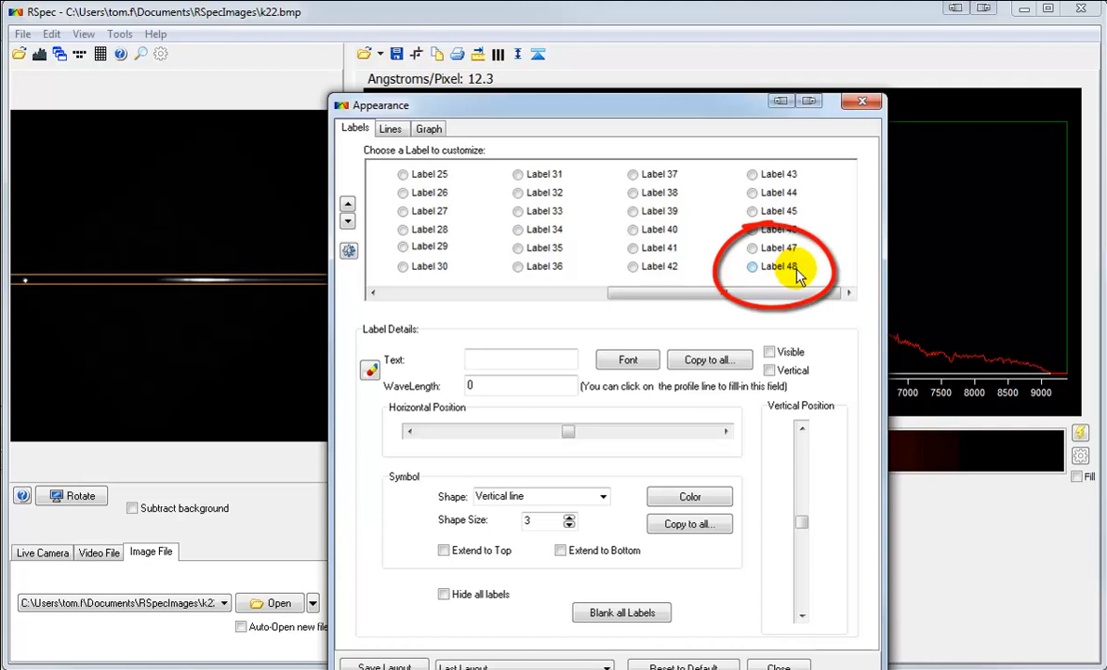
# Close the Appearance settings and open the pixel map of the k22.bmp image
pyautogui.click(778, 666)
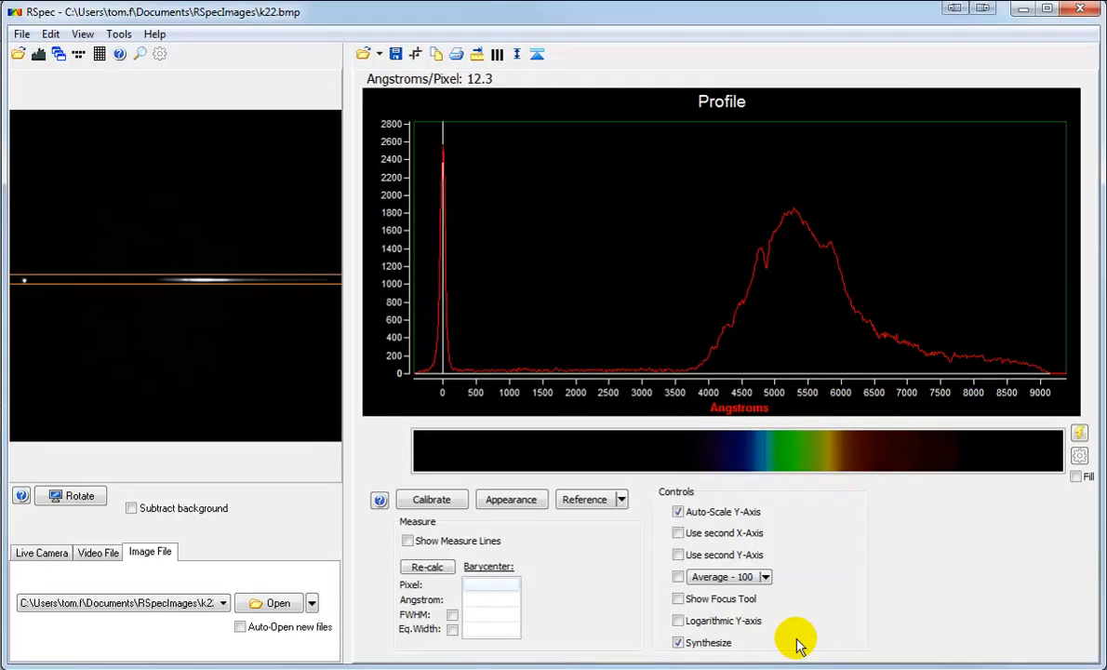
pyautogui.click(100, 54)
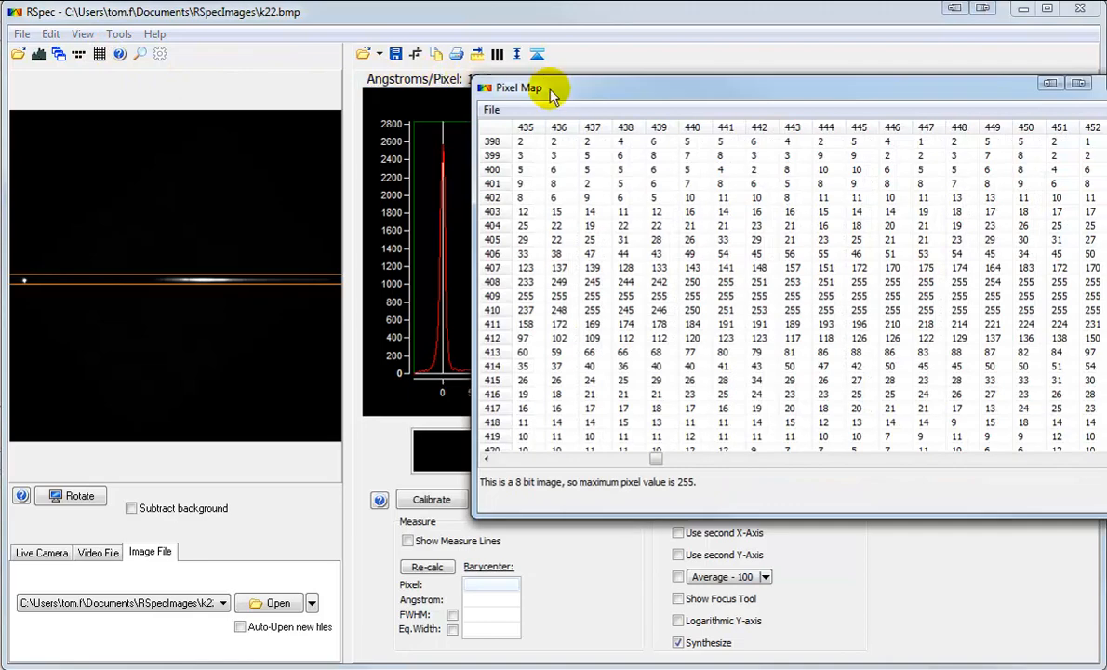
pyautogui.moveTo(551, 96); pyautogui.dragTo(430, 221)
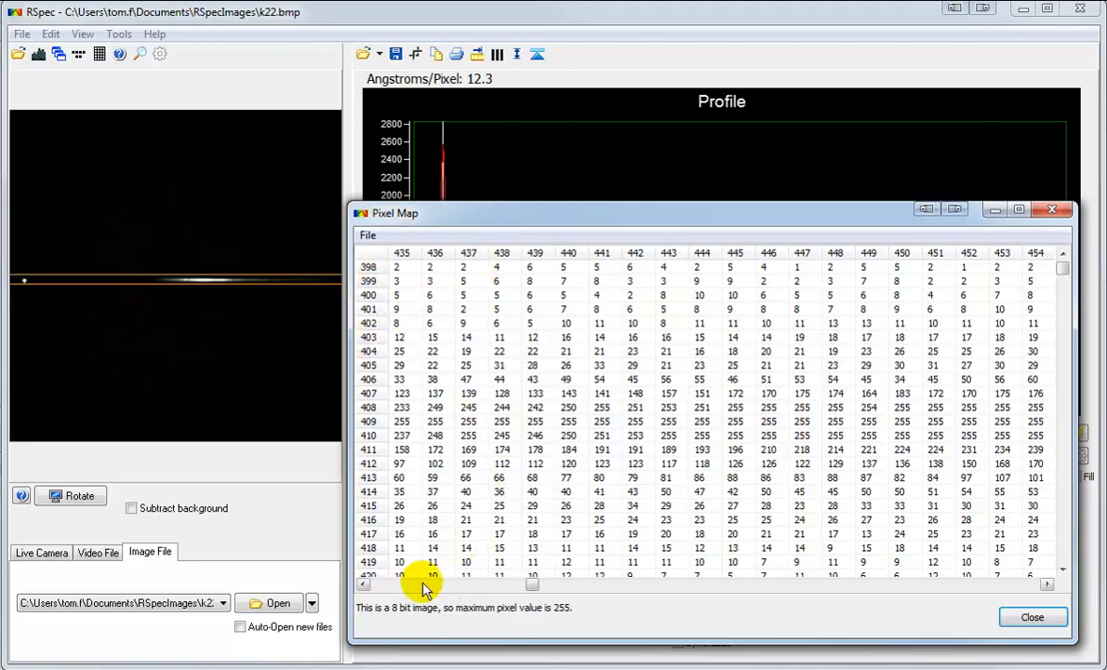
# Examine the pixel values of k22.bmp across the pixel map's columns from 376 onward in a widened window
pyautogui.click(373, 584)
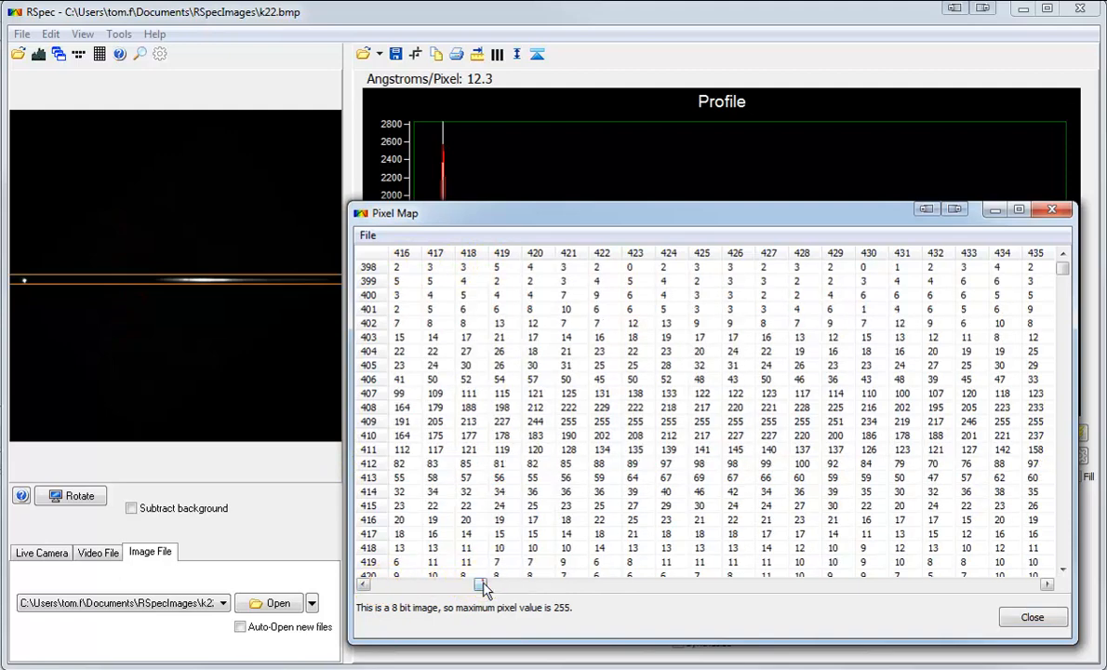
pyautogui.click(370, 585)
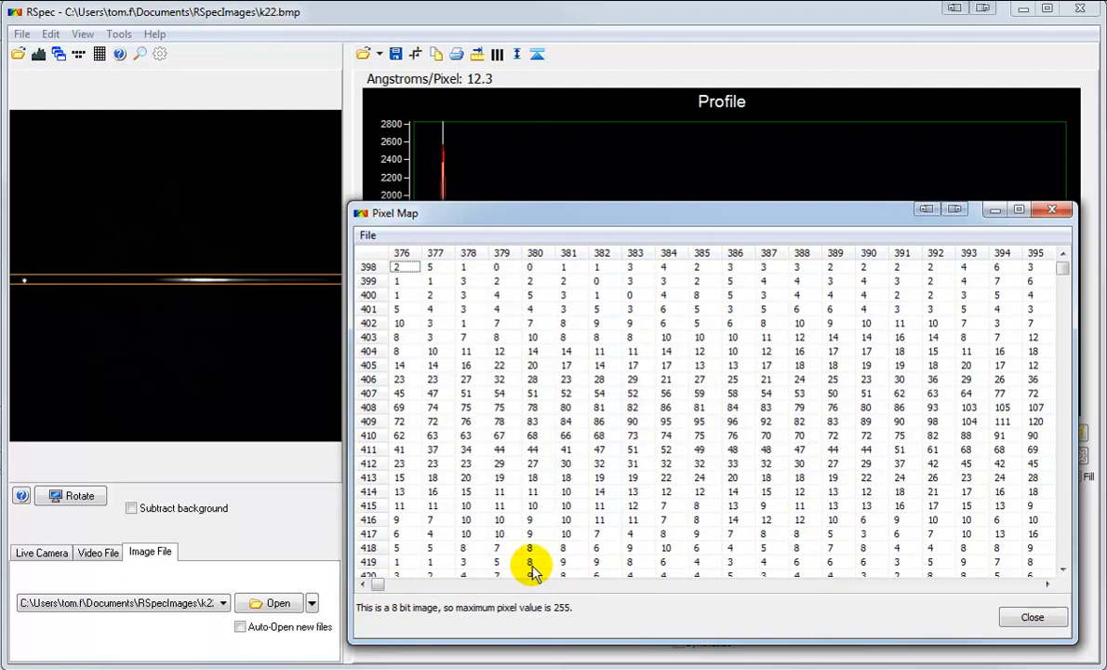
pyautogui.moveTo(340, 543); pyautogui.dragTo(289, 543)
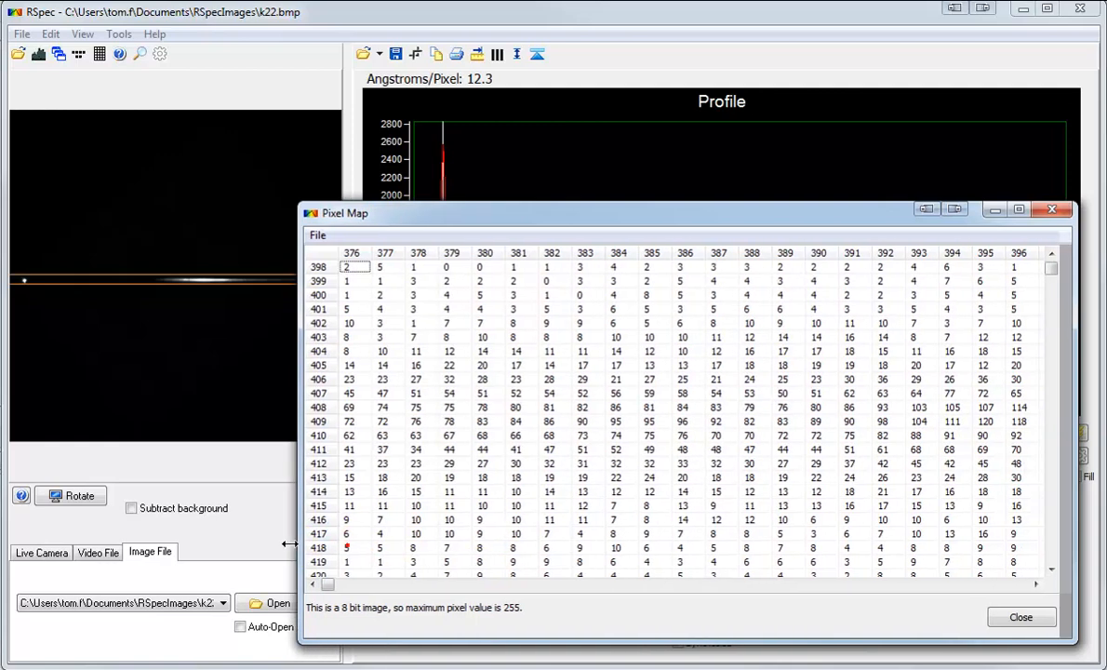
pyautogui.click(1045, 585)
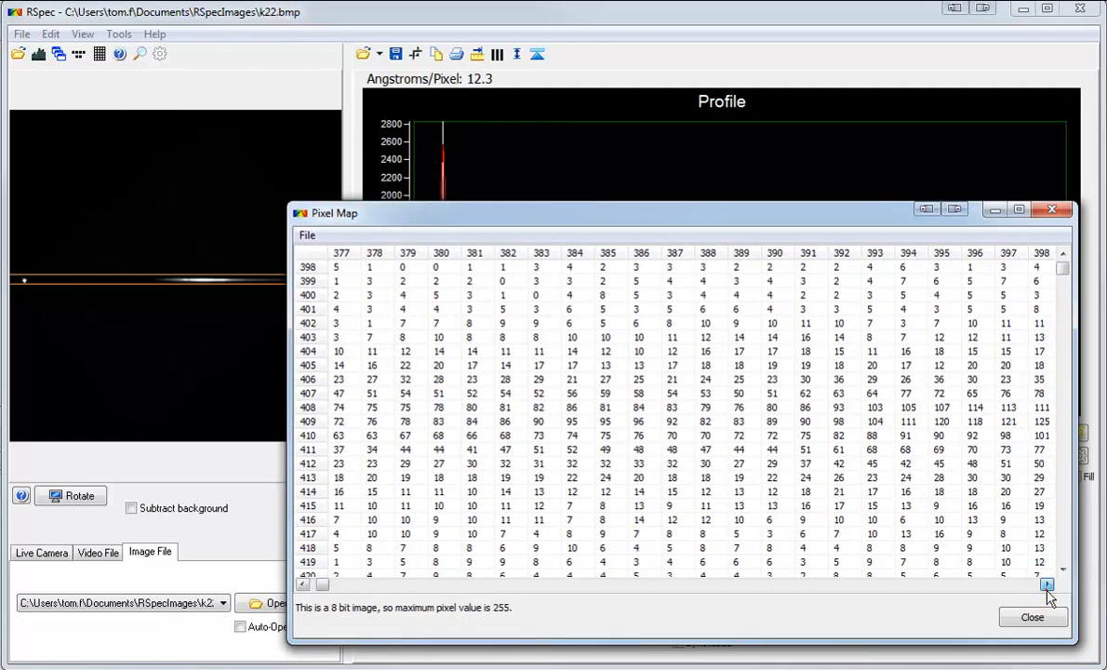
pyautogui.click(1046, 585)
pyautogui.click(1046, 585)
pyautogui.click(1045, 586)
pyautogui.click(1045, 585)
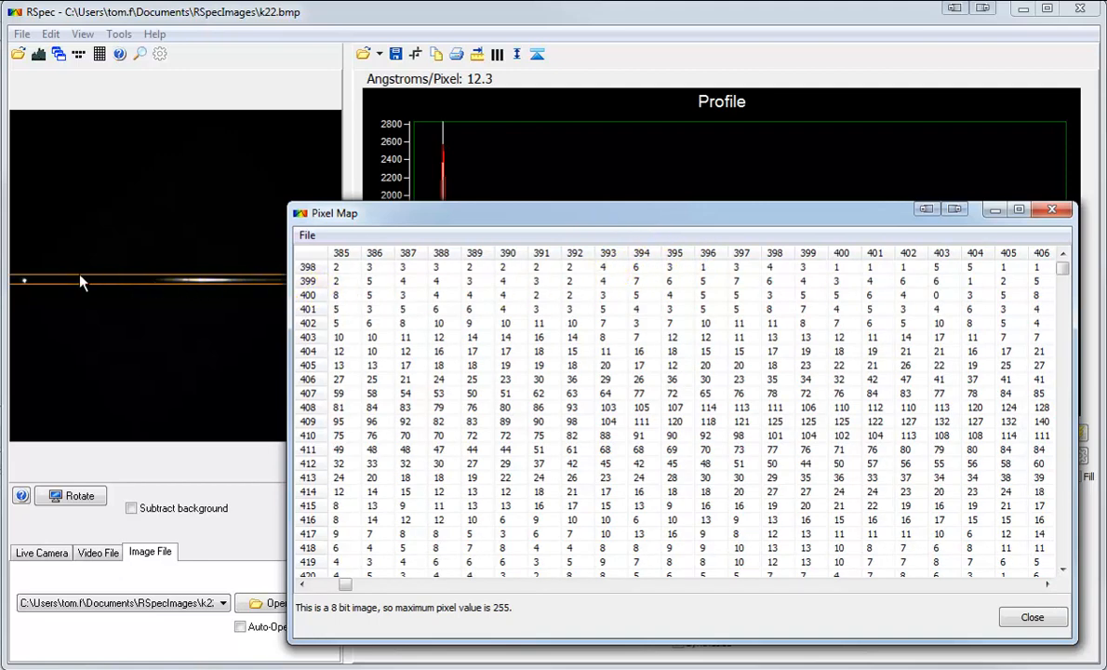
# Enlarge the Pixel Map window and examine the pixel values column by column around the star image
pyautogui.click(28, 277)
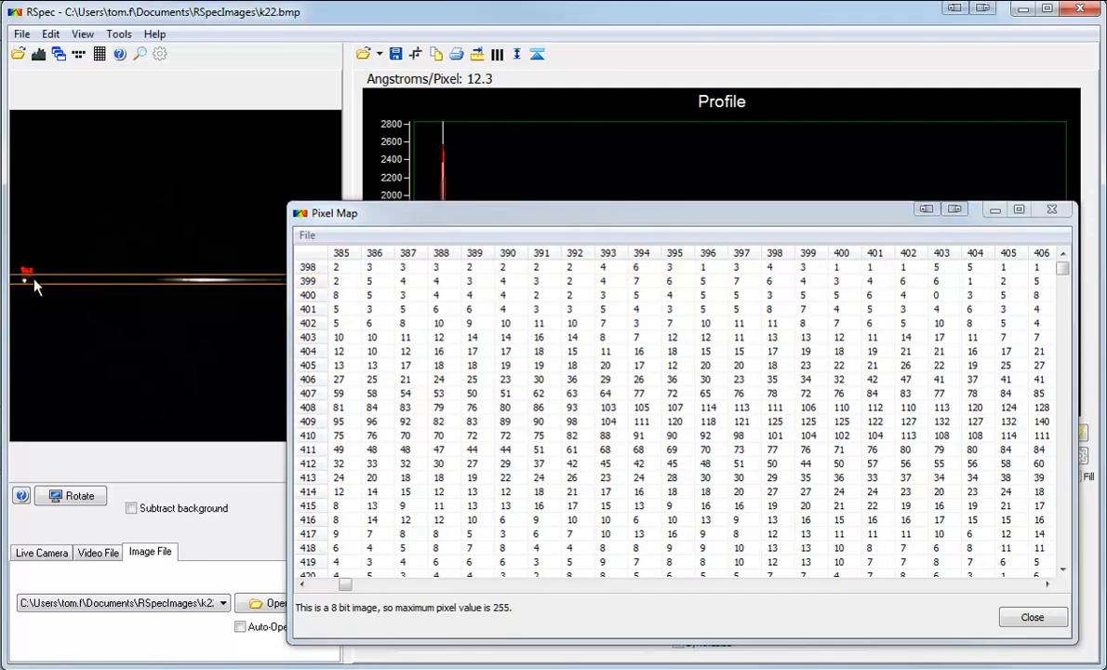
pyautogui.click(28, 294)
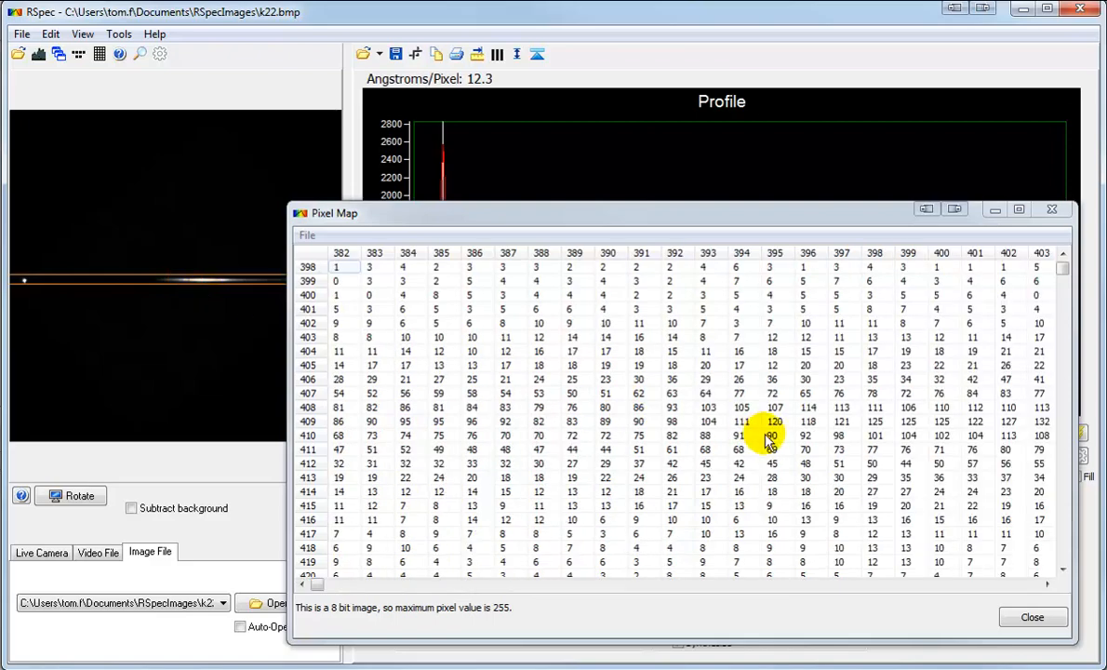
pyautogui.moveTo(1078, 448); pyautogui.dragTo(1106, 450)
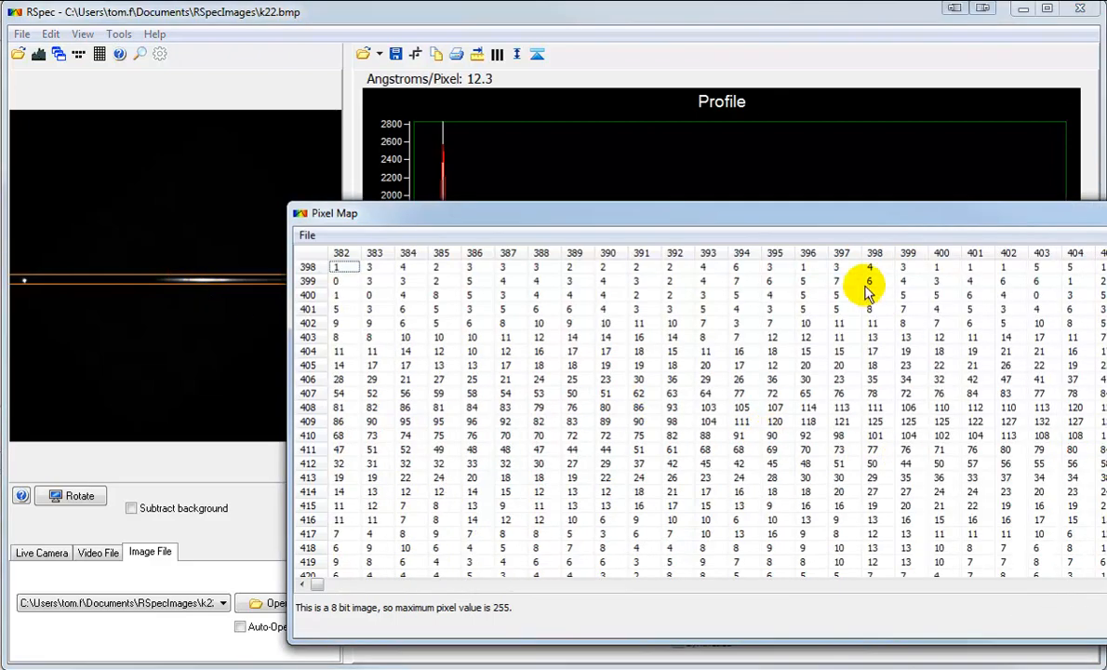
pyautogui.moveTo(847, 216); pyautogui.dragTo(597, 320)
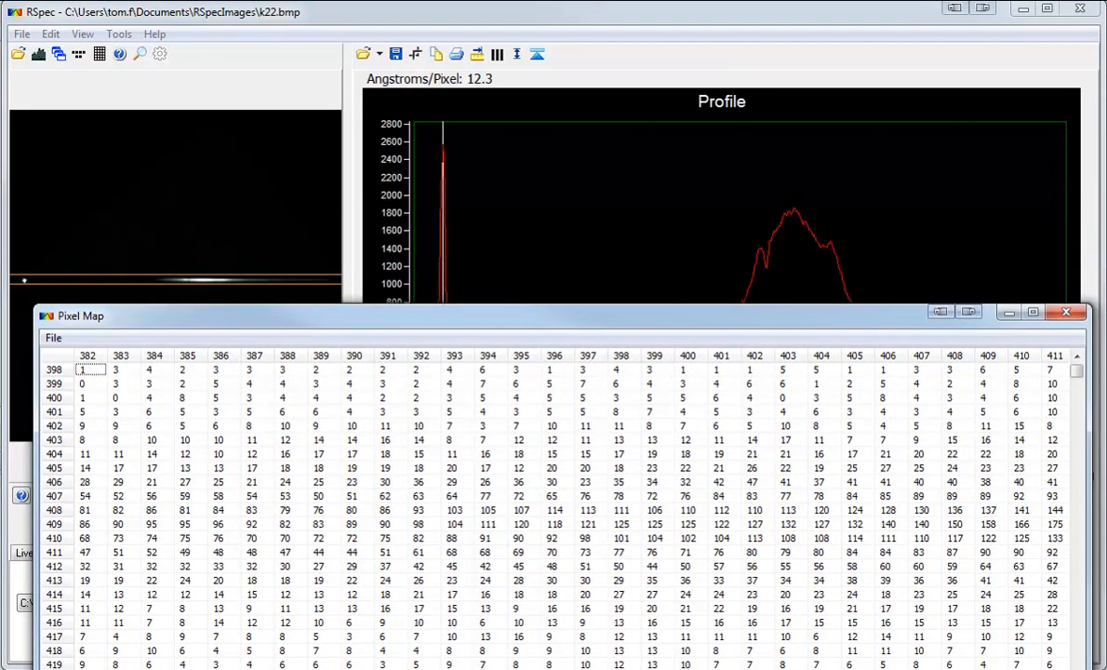
pyautogui.hscroll(8, 563, 512)
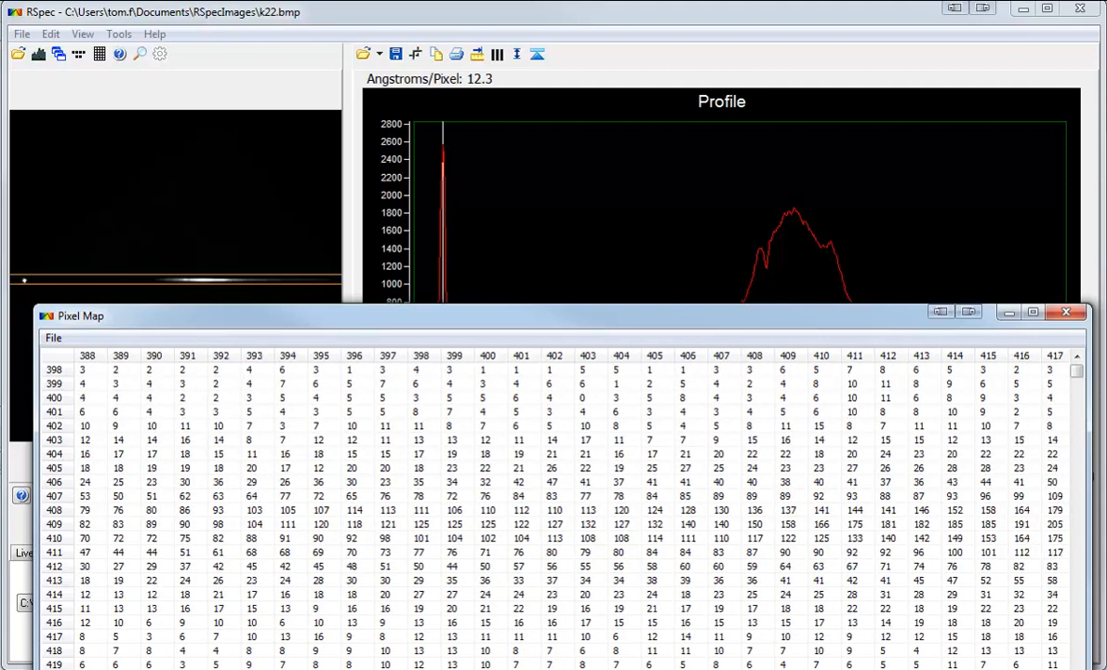
pyautogui.hscroll(6, 563, 512)
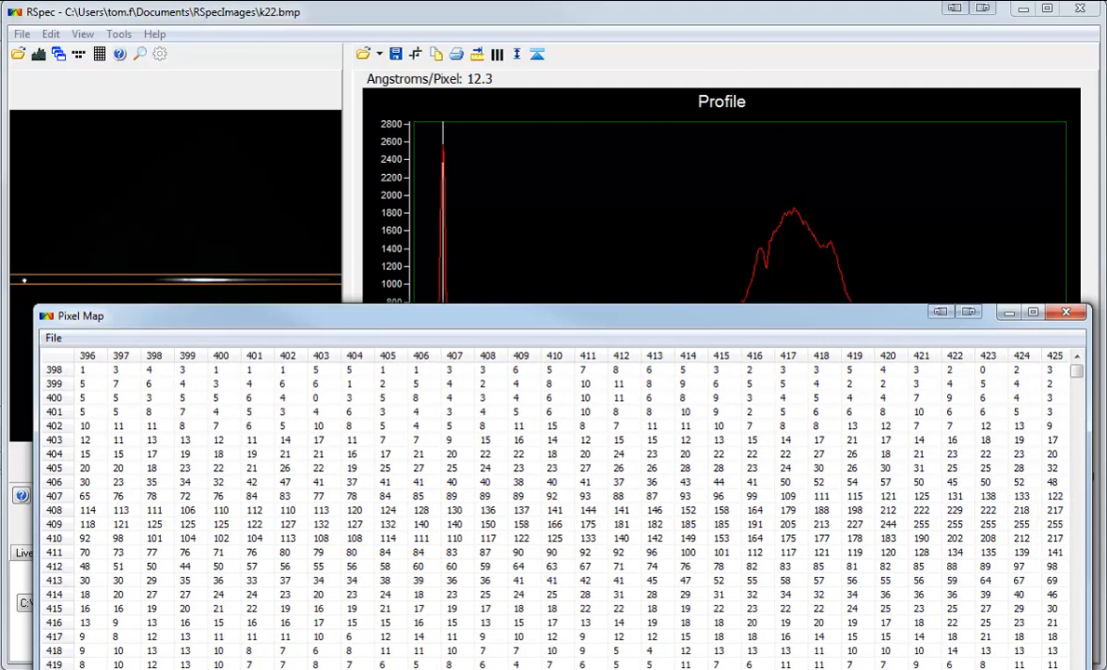
pyautogui.hscroll(1, 563, 512)
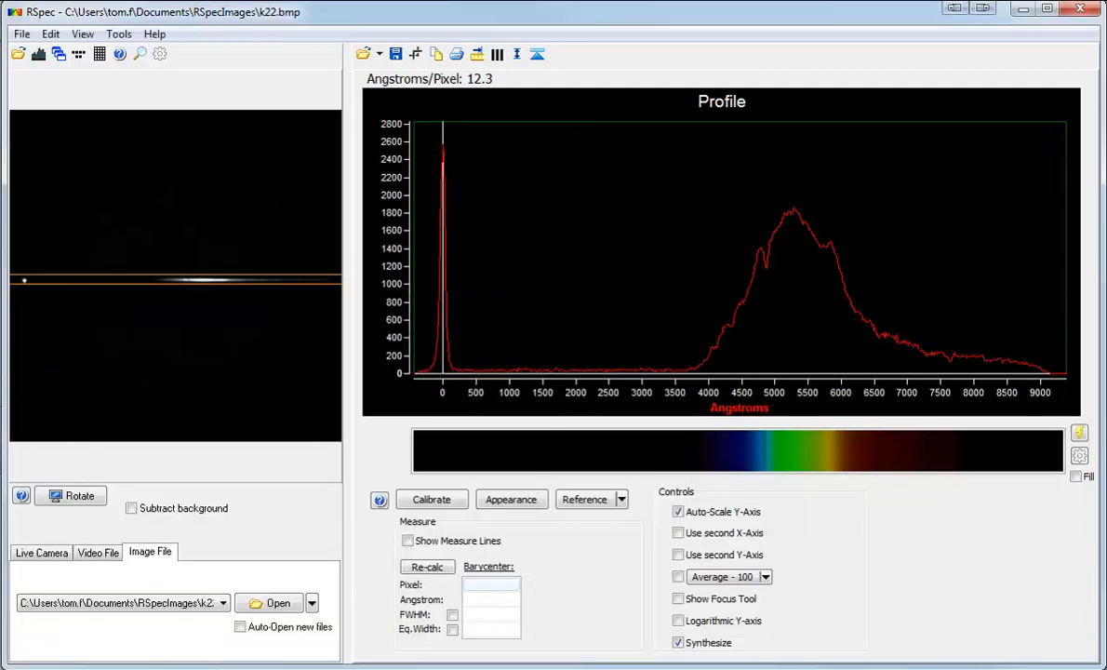
# Open the recent image Bet240.fit and move the orange sampling lines onto its spectrum
pyautogui.click(311, 603)
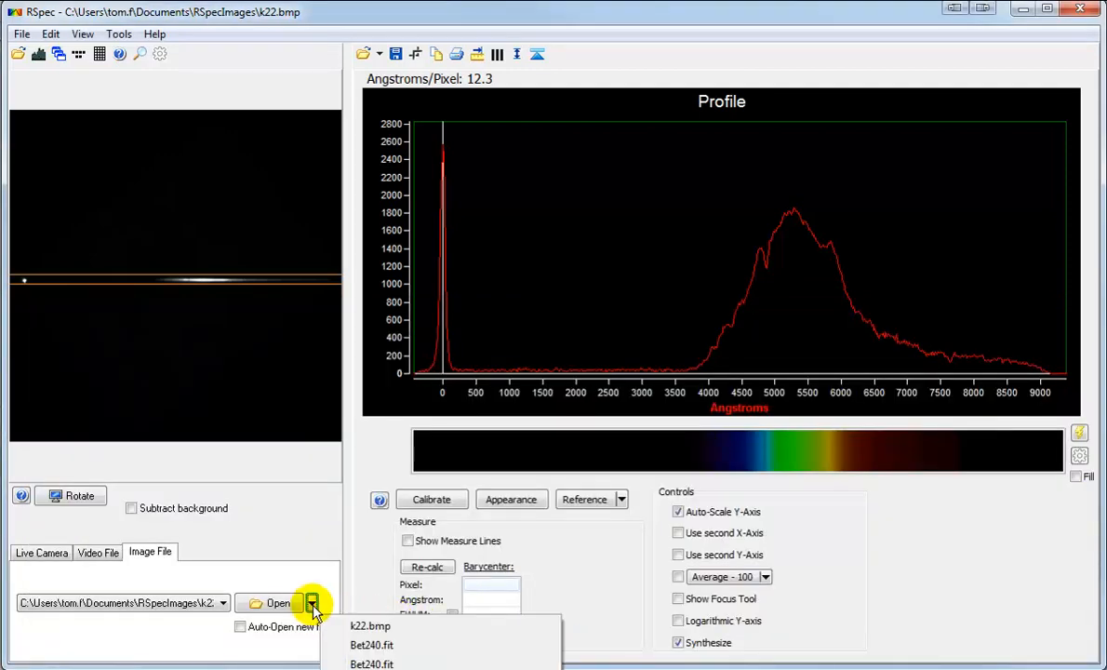
pyautogui.click(372, 645)
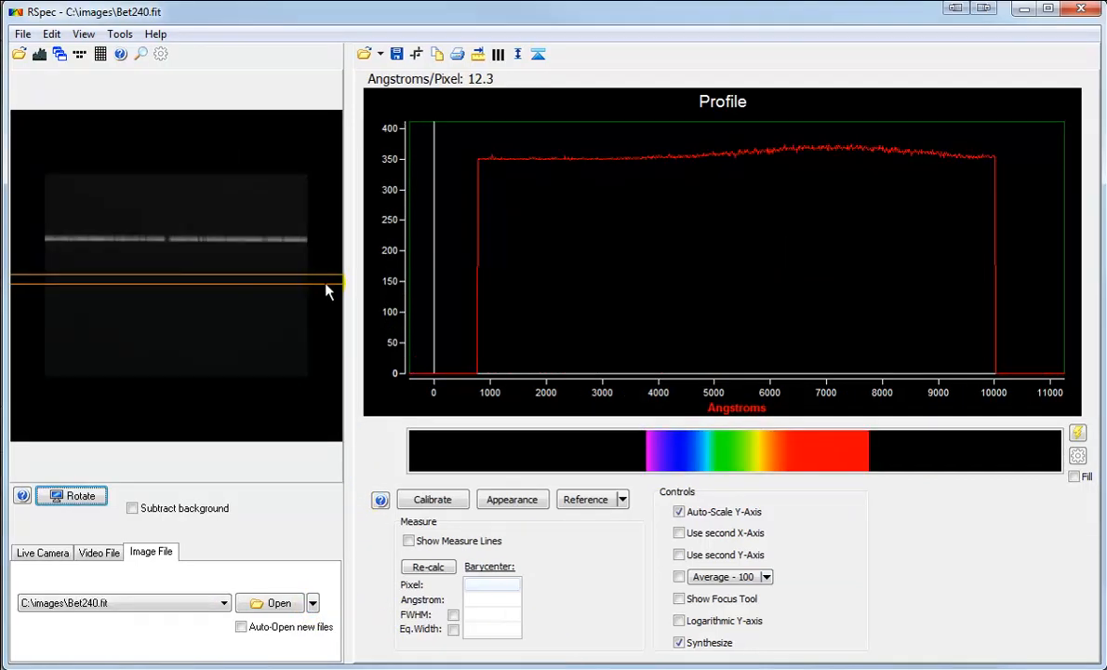
pyautogui.moveTo(328, 279); pyautogui.dragTo(333, 248)
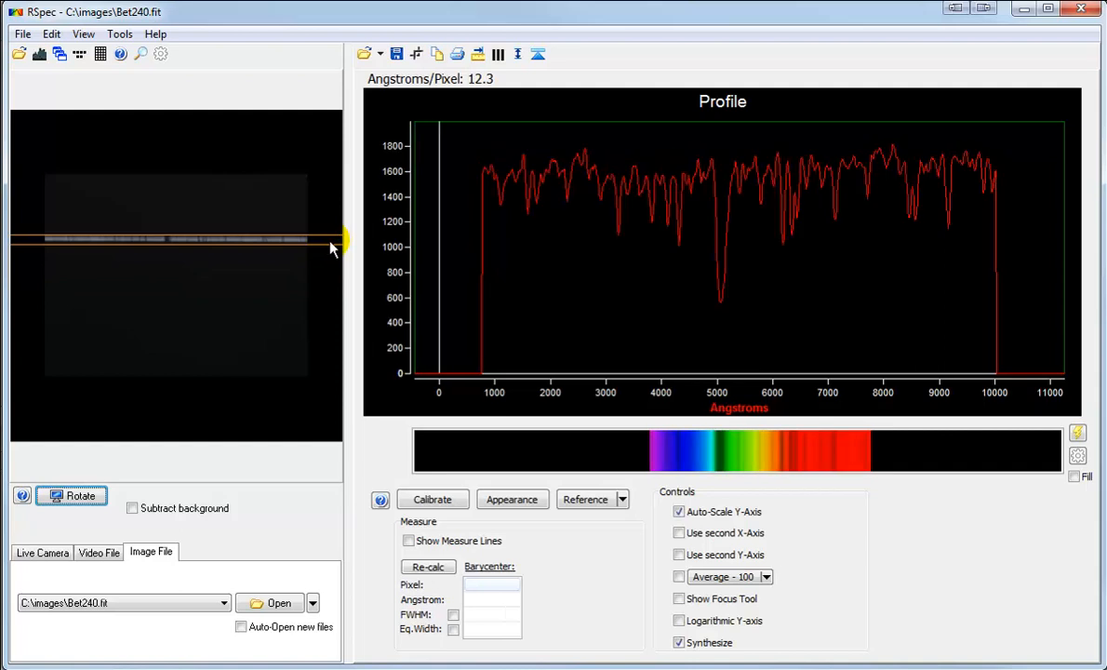
# Review the advanced option for full 32-bit processing on FITS images and close the options
pyautogui.click(160, 54)
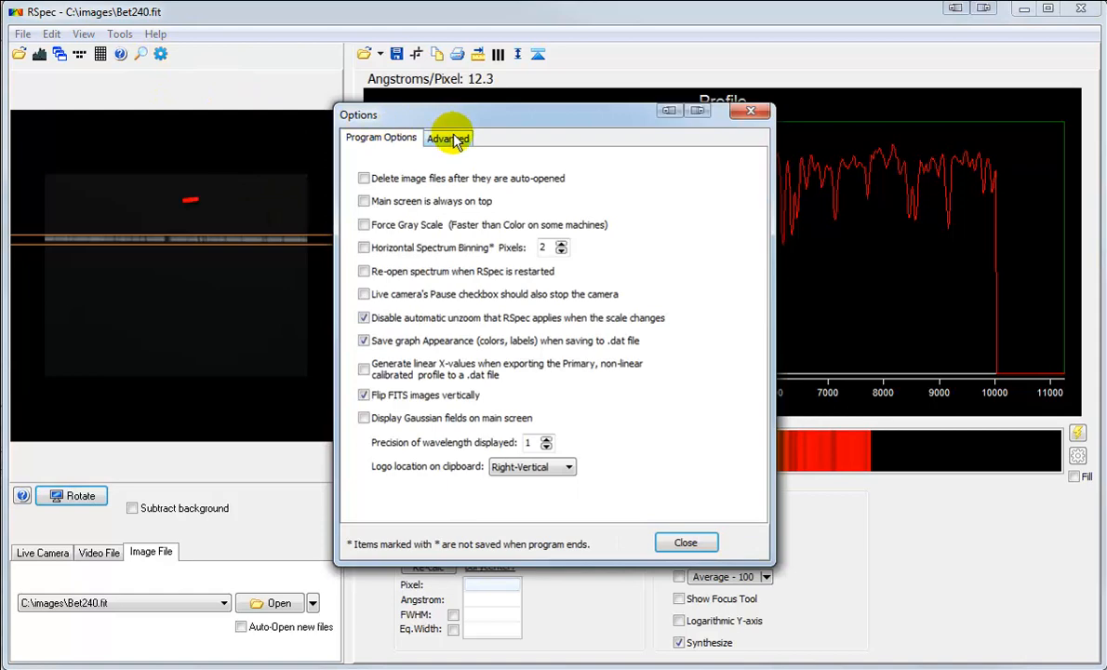
pyautogui.click(443, 138)
pyautogui.click(384, 197)
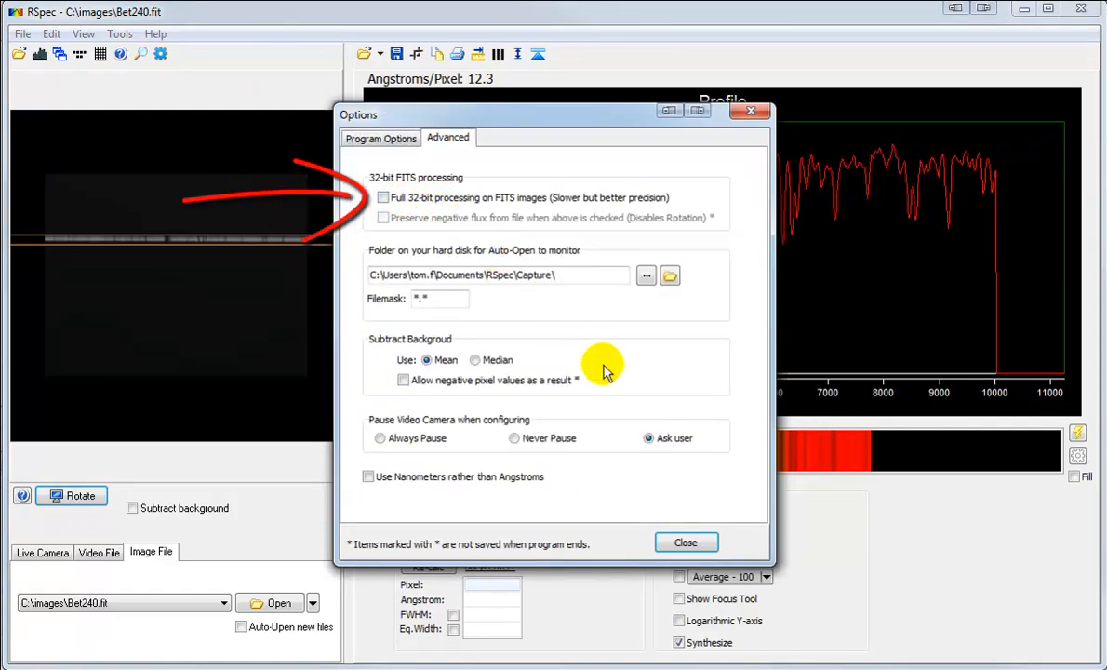
pyautogui.click(687, 542)
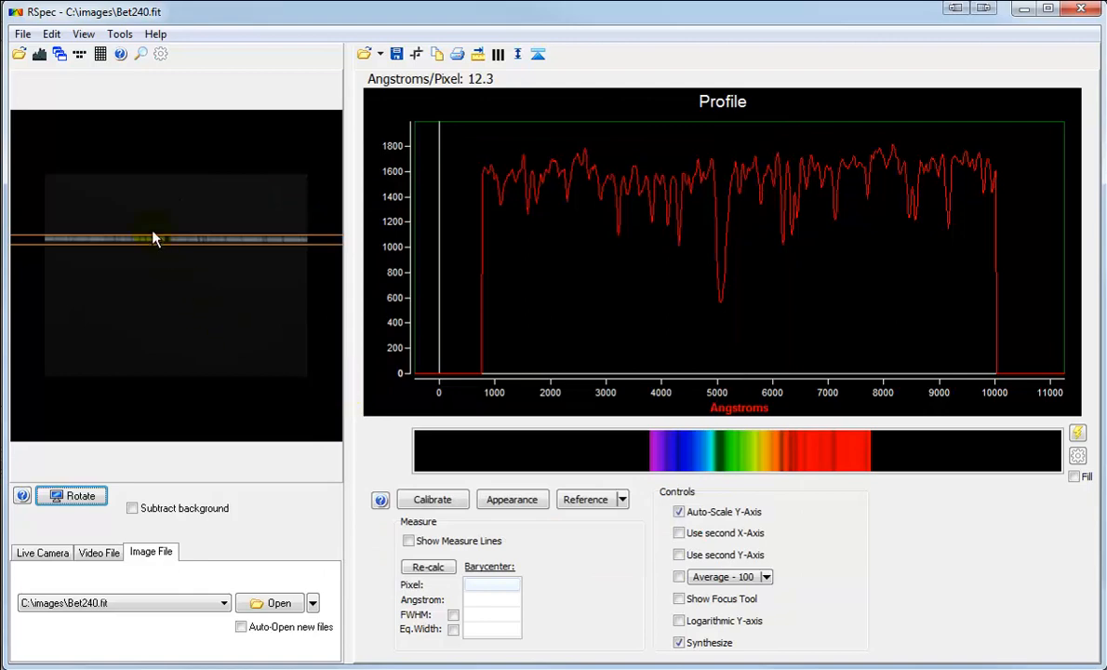
# Open the pixel map of Bet240.fit and examine its 8-bit pixel values across the columns
pyautogui.click(101, 53)
pyautogui.moveTo(524, 318); pyautogui.dragTo(648, 286)
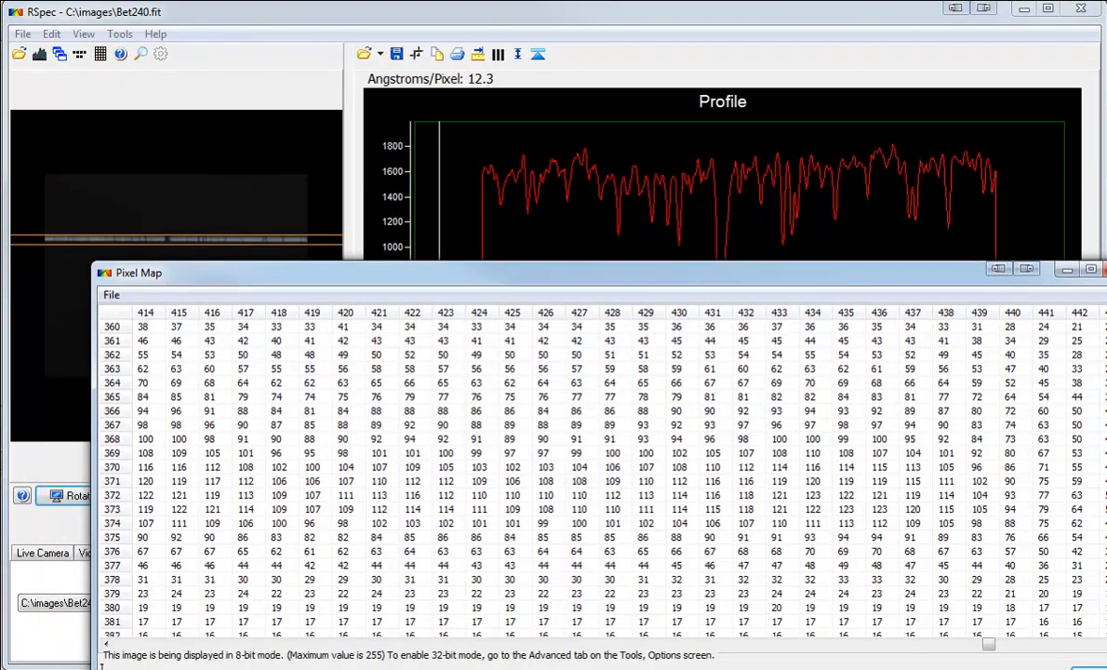
pyautogui.click(1106, 644)
pyautogui.moveTo(1084, 644); pyautogui.dragTo(469, 644)
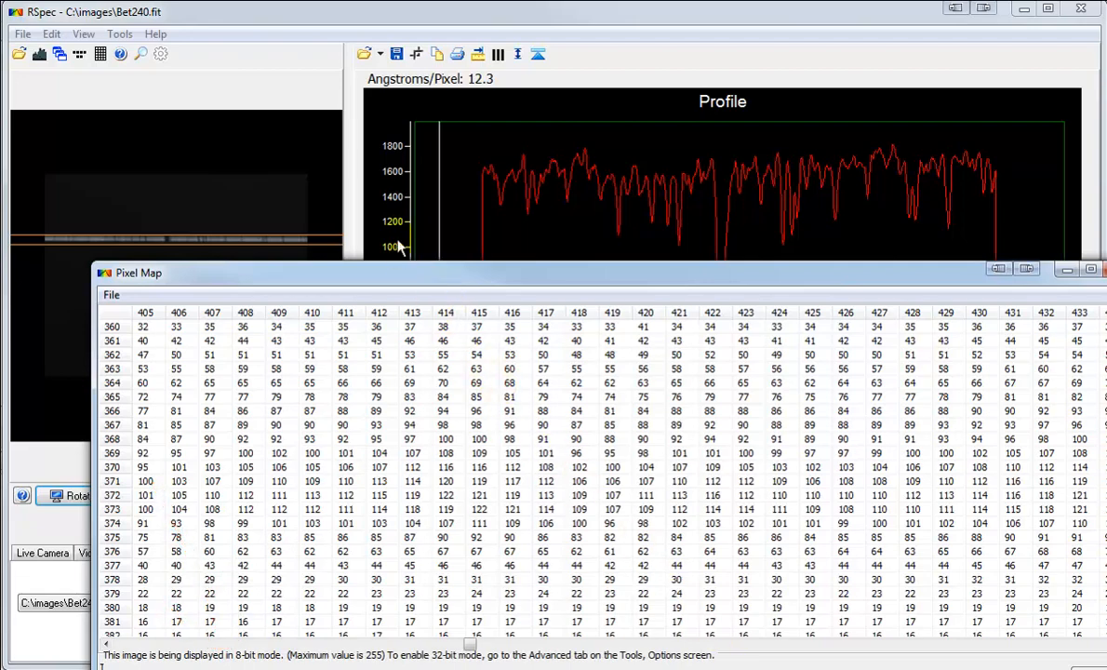
# Enable full 32-bit processing on FITS images in the advanced options
pyautogui.click(161, 55)
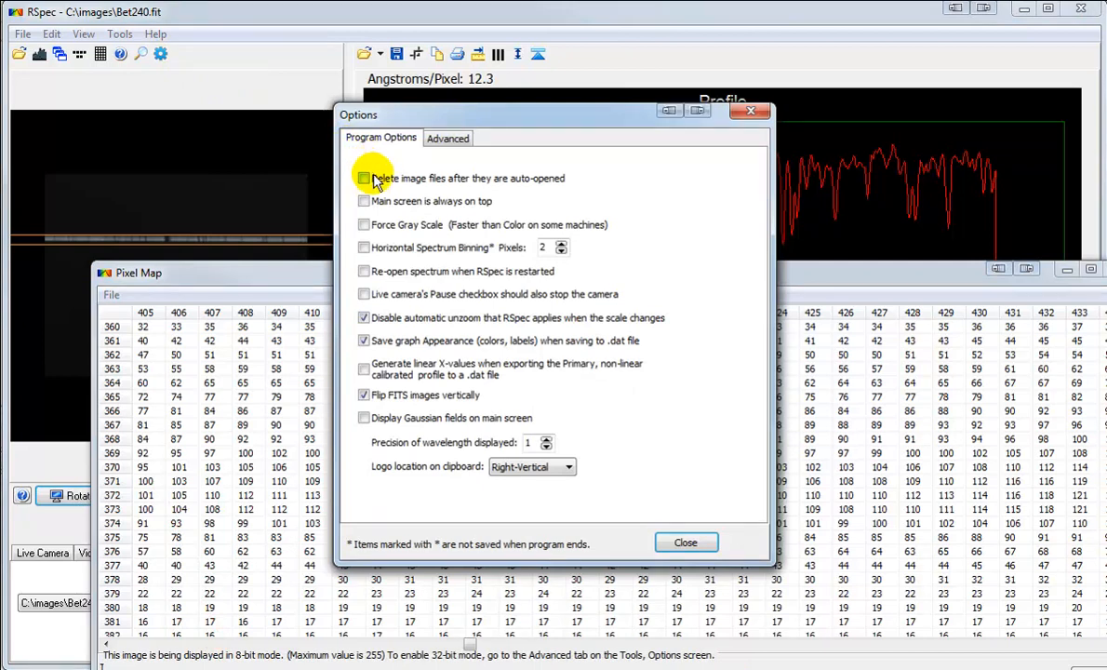
pyautogui.click(437, 141)
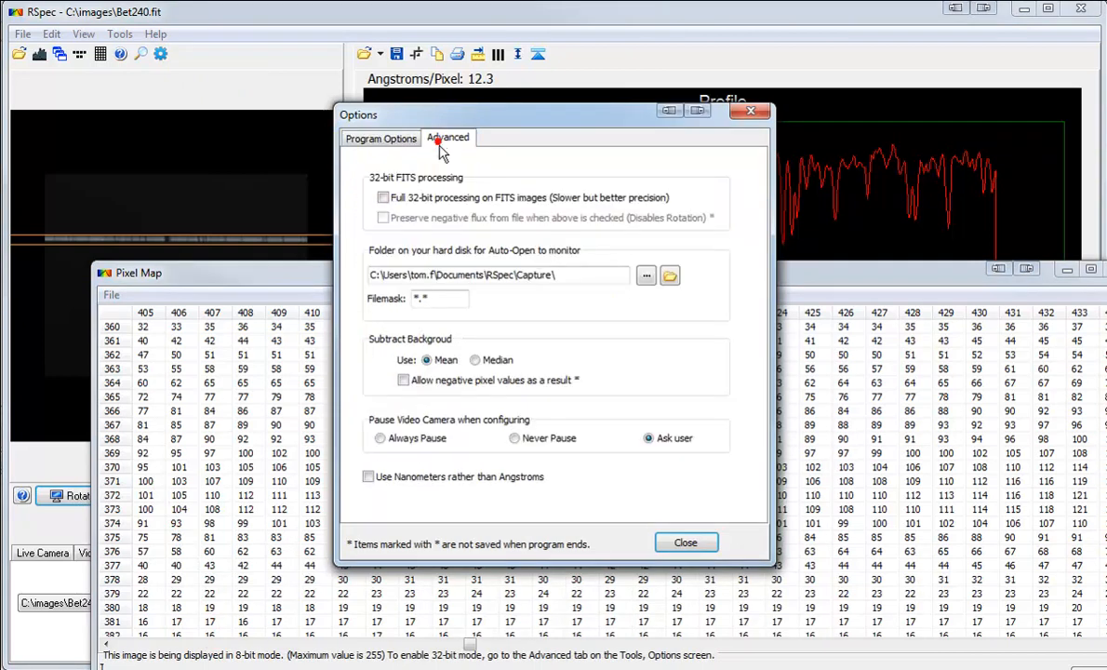
pyautogui.click(383, 198)
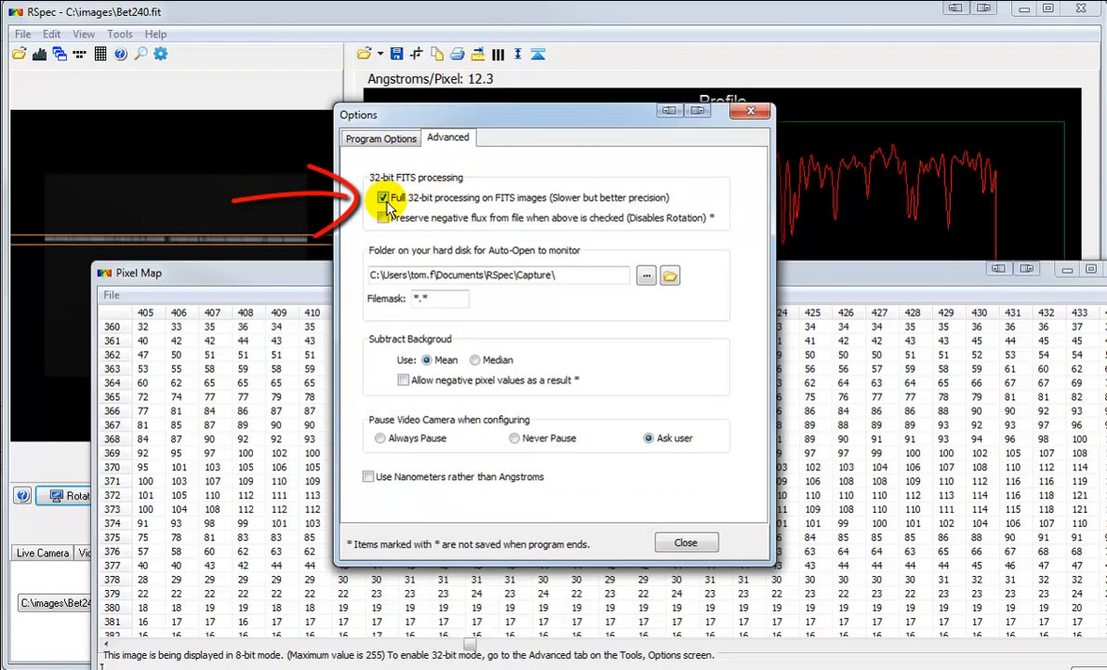
pyautogui.click(705, 545)
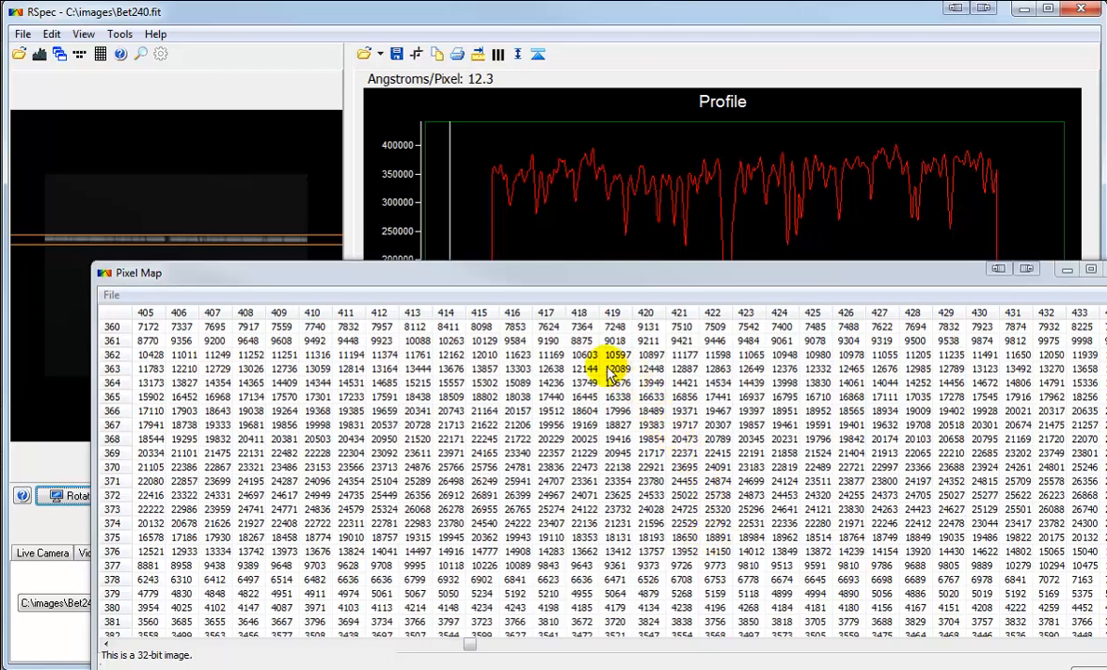
# Widen the pixel map's columns to read the 32-bit values, and close the pixel map
pyautogui.moveTo(564, 312); pyautogui.dragTo(584, 307)
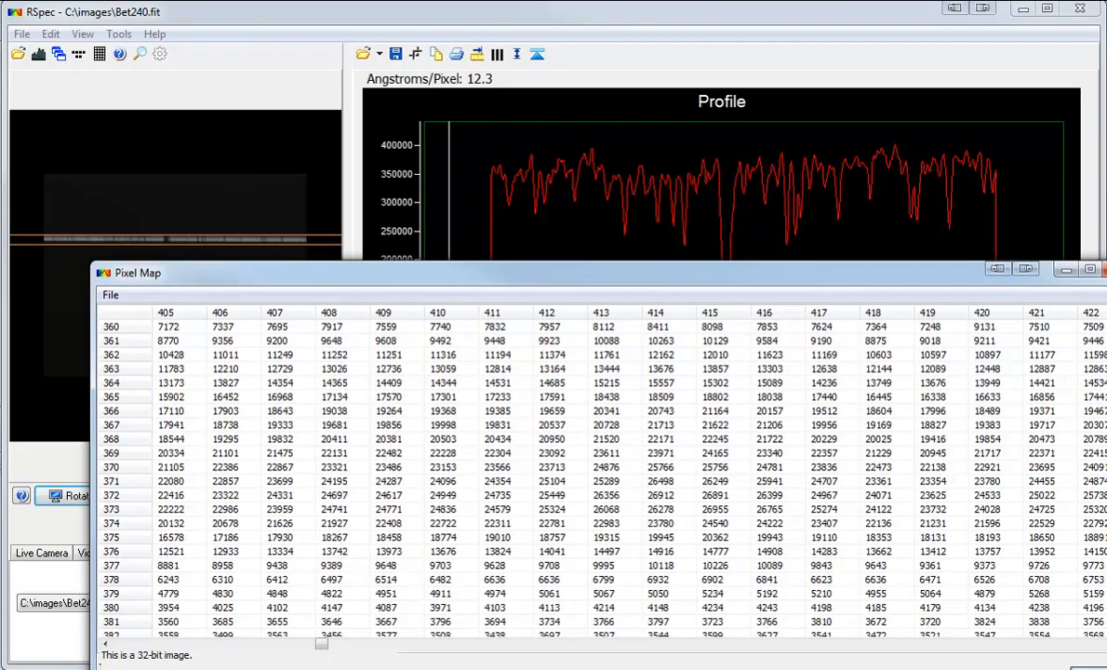
pyautogui.click(1099, 668)
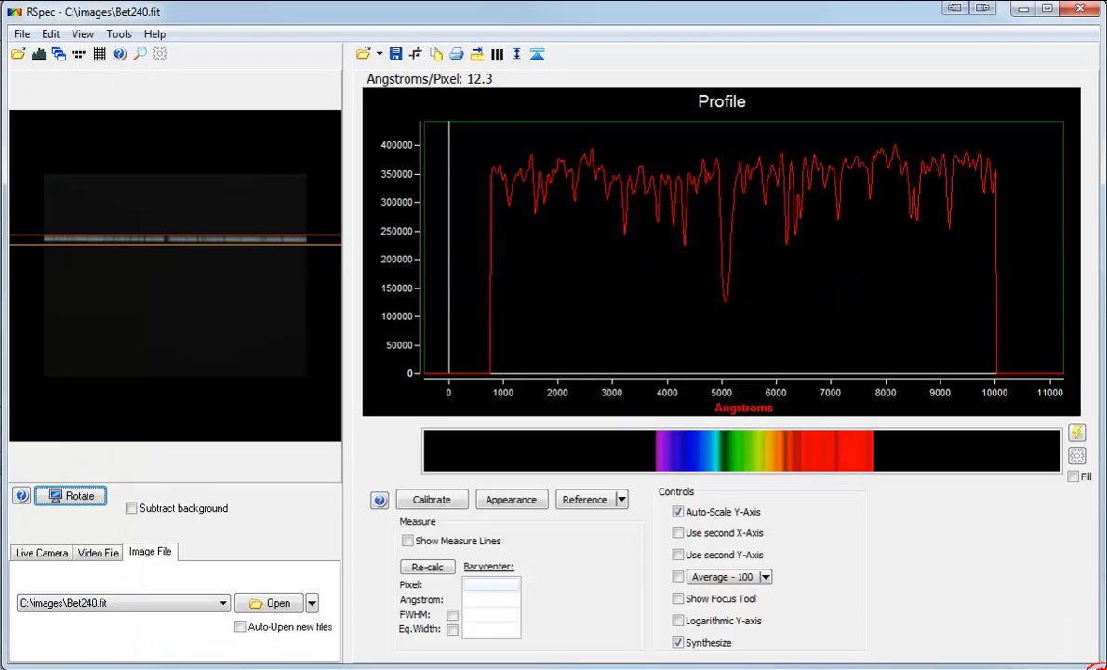
# Reopen the recent image k22.bmp and place the orange sampling lines tightly around its spectrum
pyautogui.click(312, 603)
pyautogui.click(383, 640)
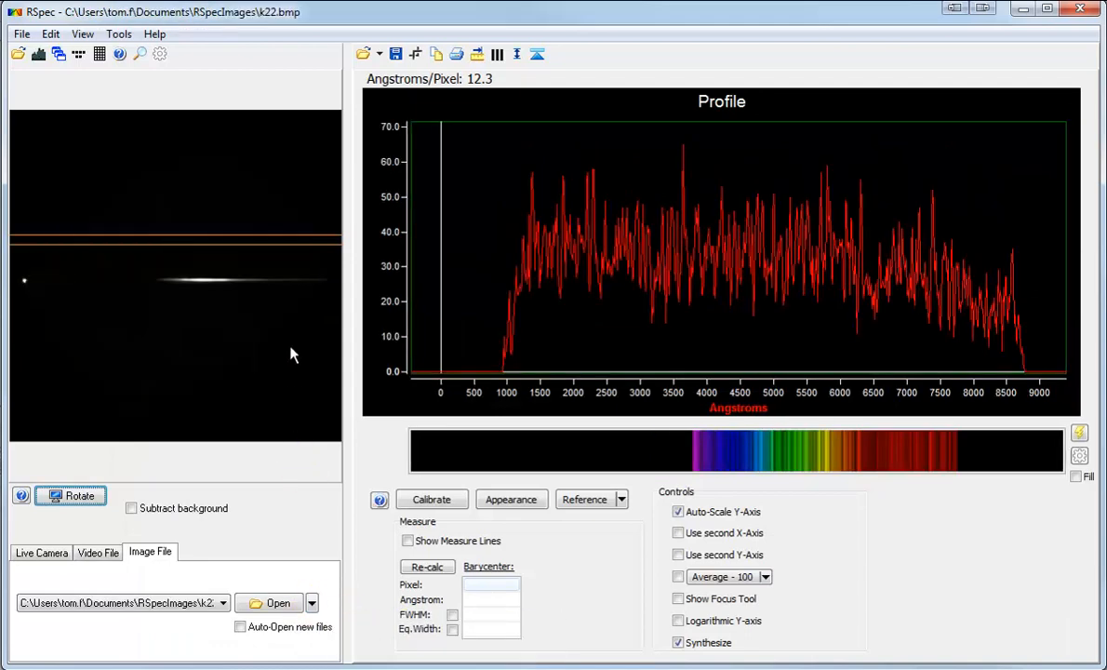
pyautogui.moveTo(306, 244); pyautogui.dragTo(321, 282)
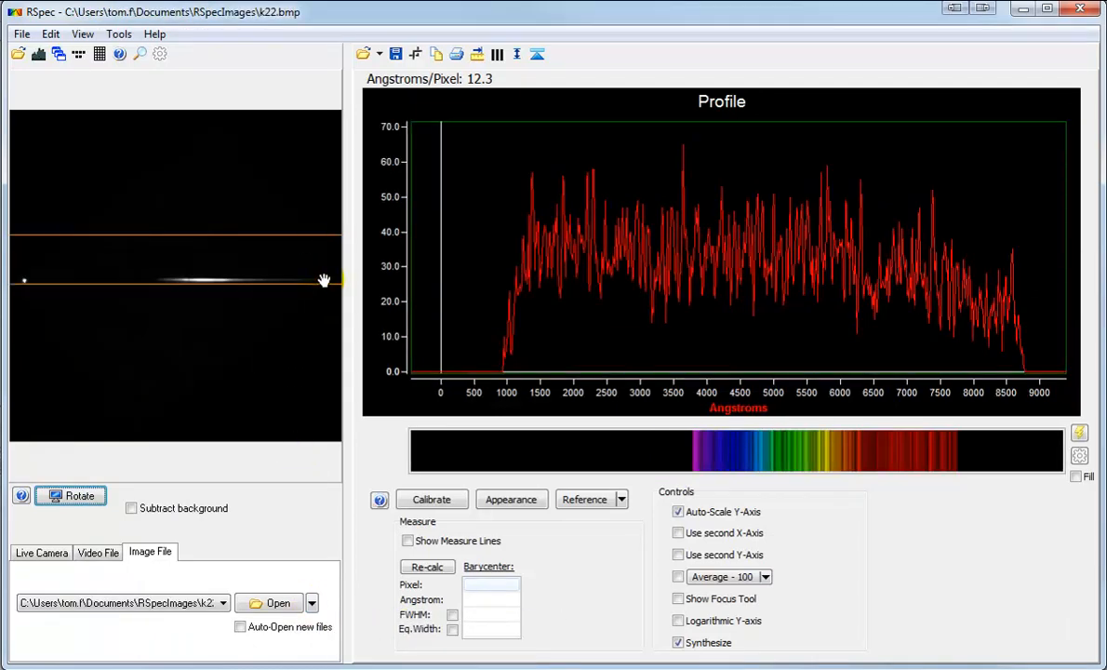
pyautogui.moveTo(301, 194); pyautogui.dragTo(334, 230)
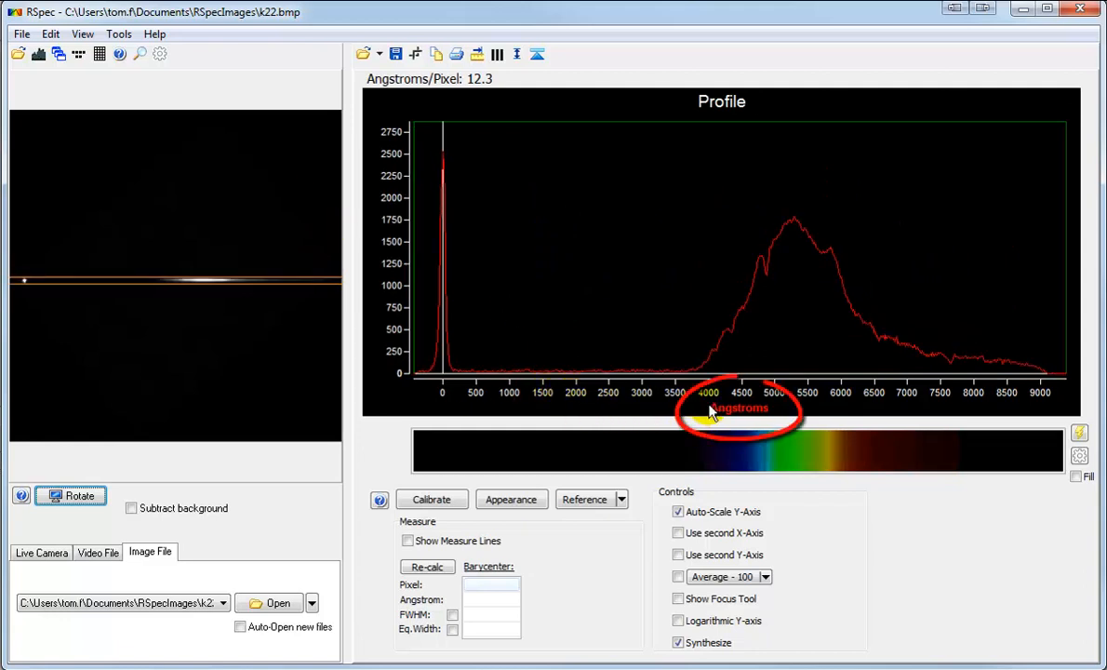
# Reset the profile's wavelength calibration in the Calibration Wizard and close the wizard
pyautogui.click(440, 504)
pyautogui.moveTo(112, 43); pyautogui.dragTo(361, 73)
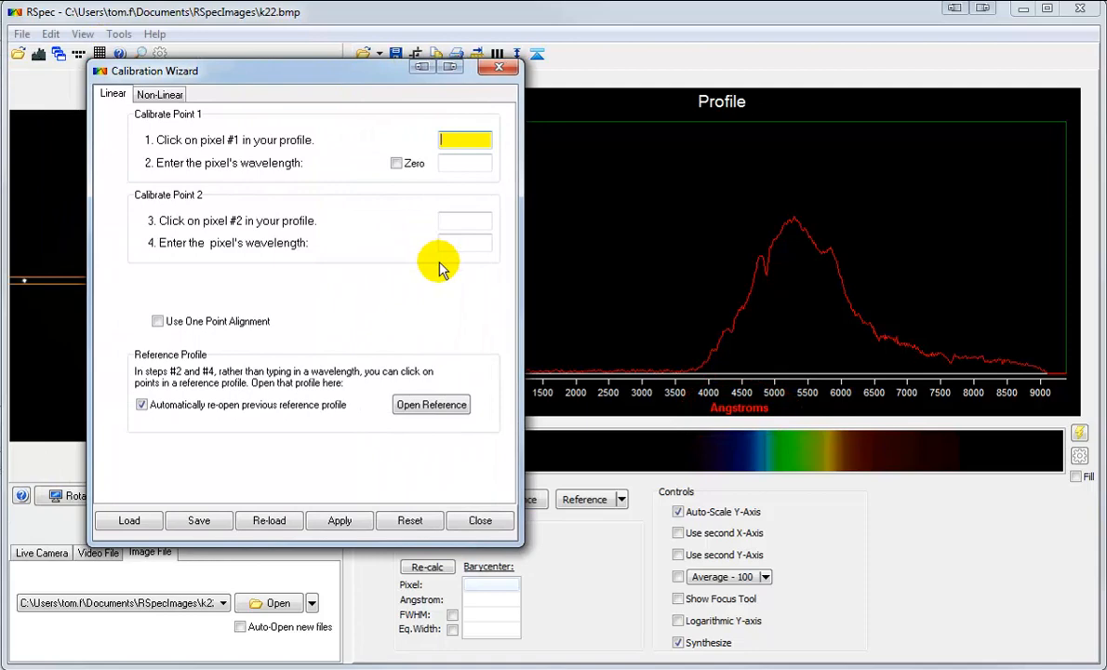
pyautogui.click(410, 520)
pyautogui.click(480, 521)
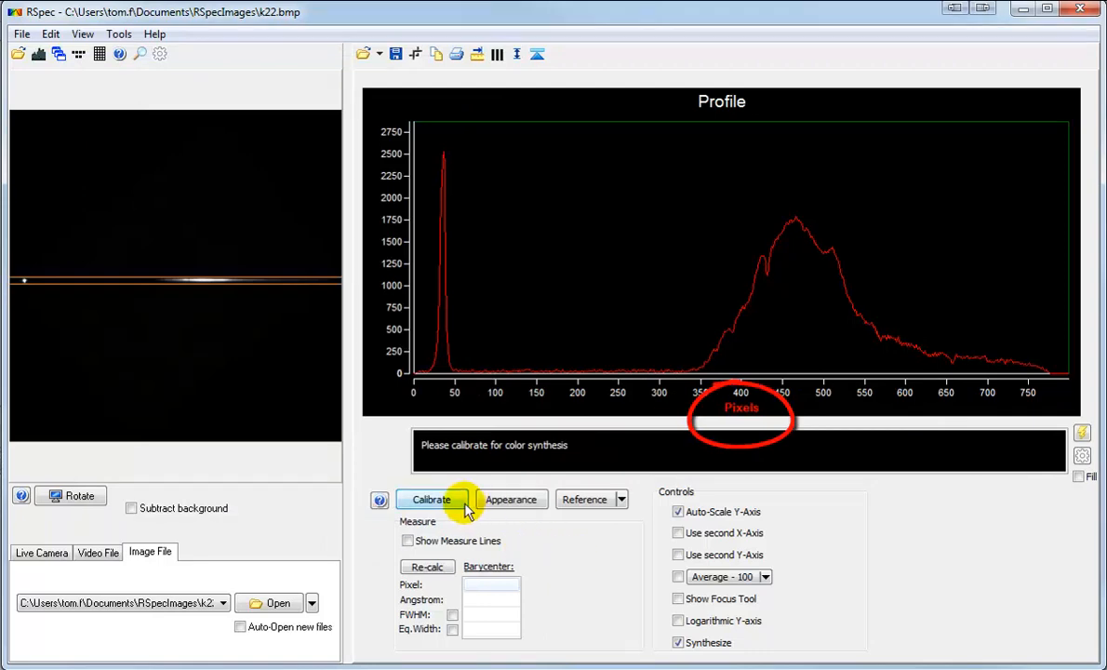
# Restore the profile's wavelength calibration in Angstroms with the Calibration Wizard, and fill the area under the curve with synthesized colors
pyautogui.click(433, 499)
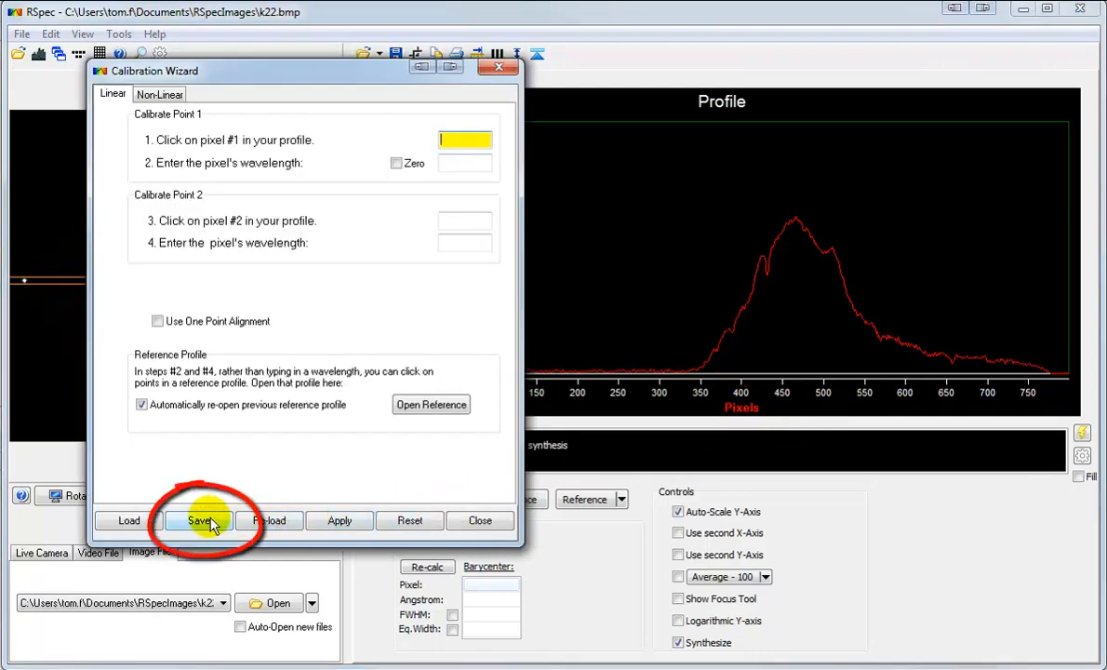
pyautogui.click(481, 520)
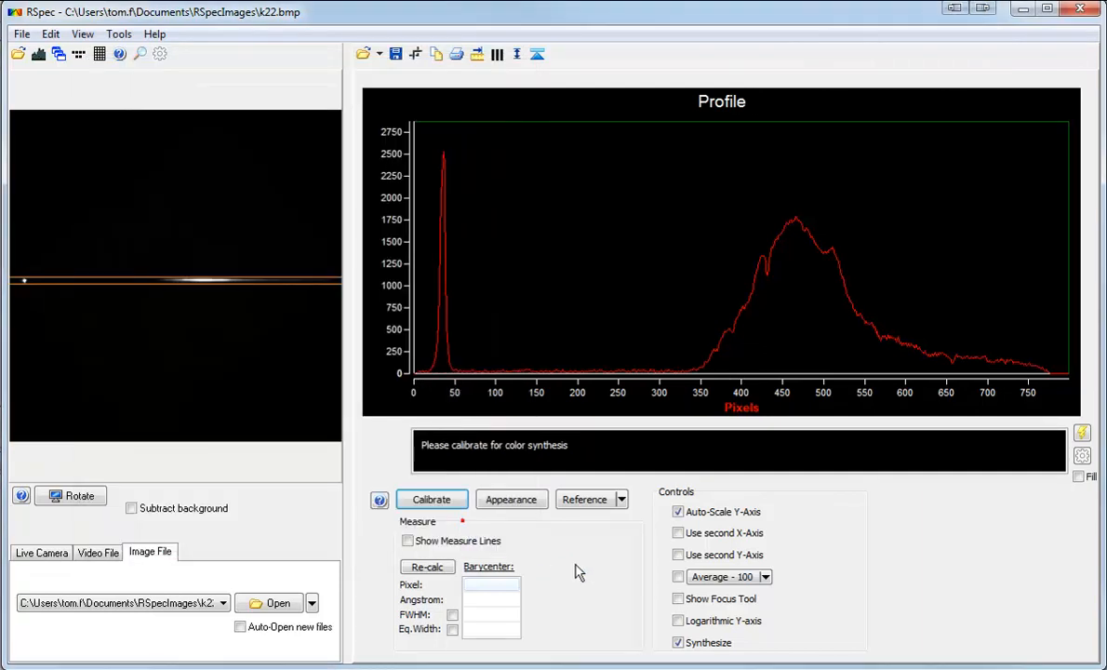
pyautogui.click(454, 506)
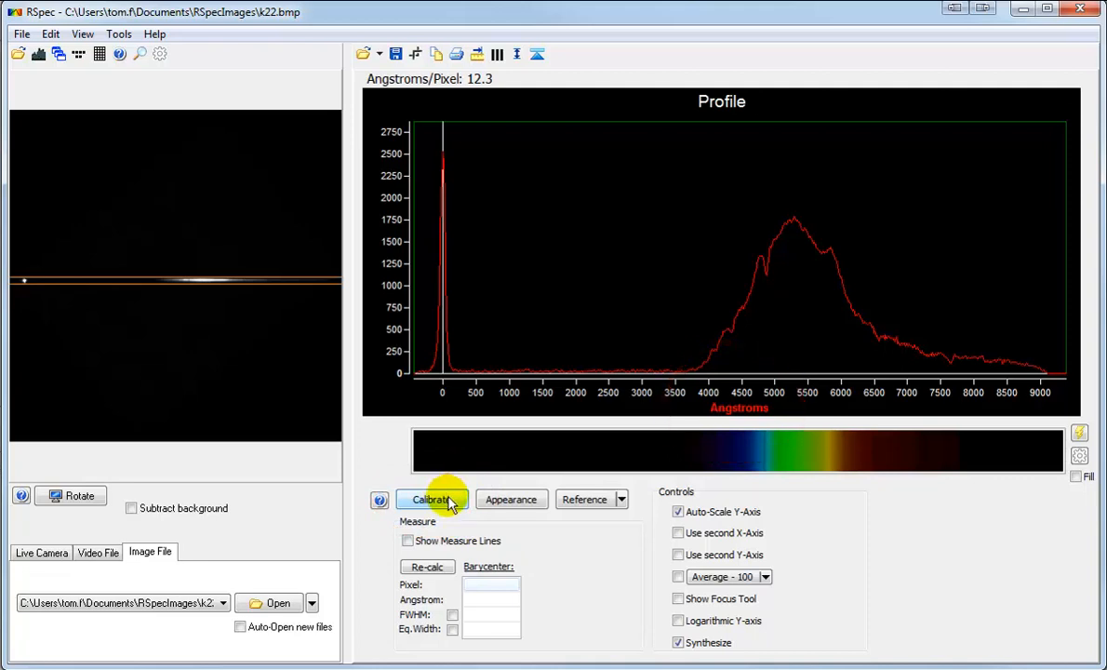
pyautogui.click(1076, 477)
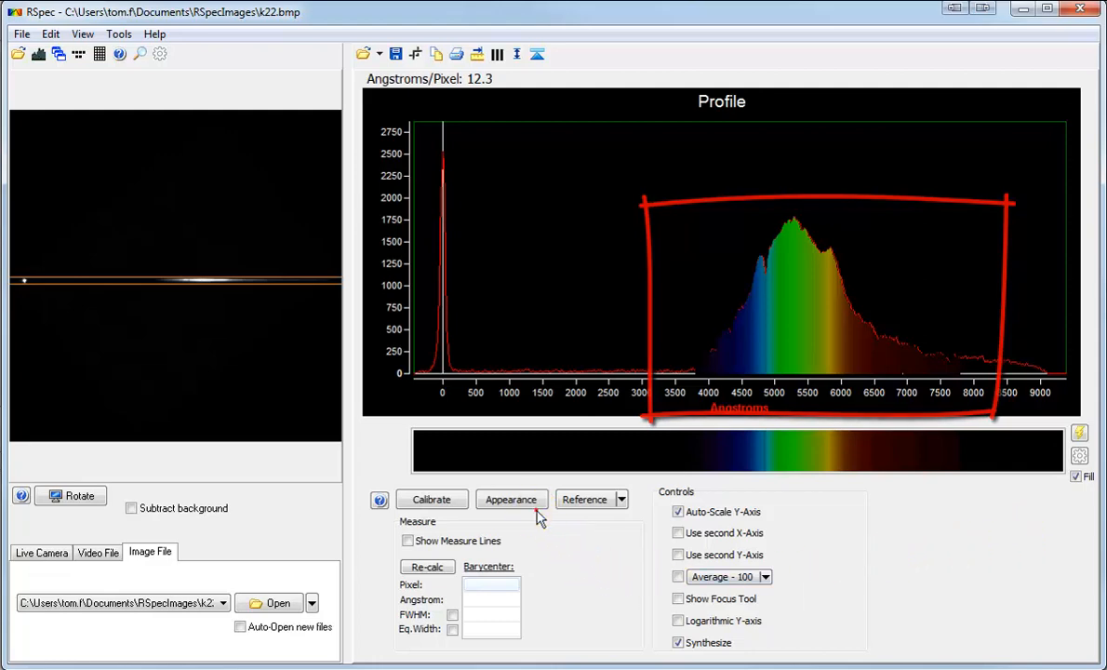
# Set the profile line color to black in the appearance settings
pyautogui.click(514, 501)
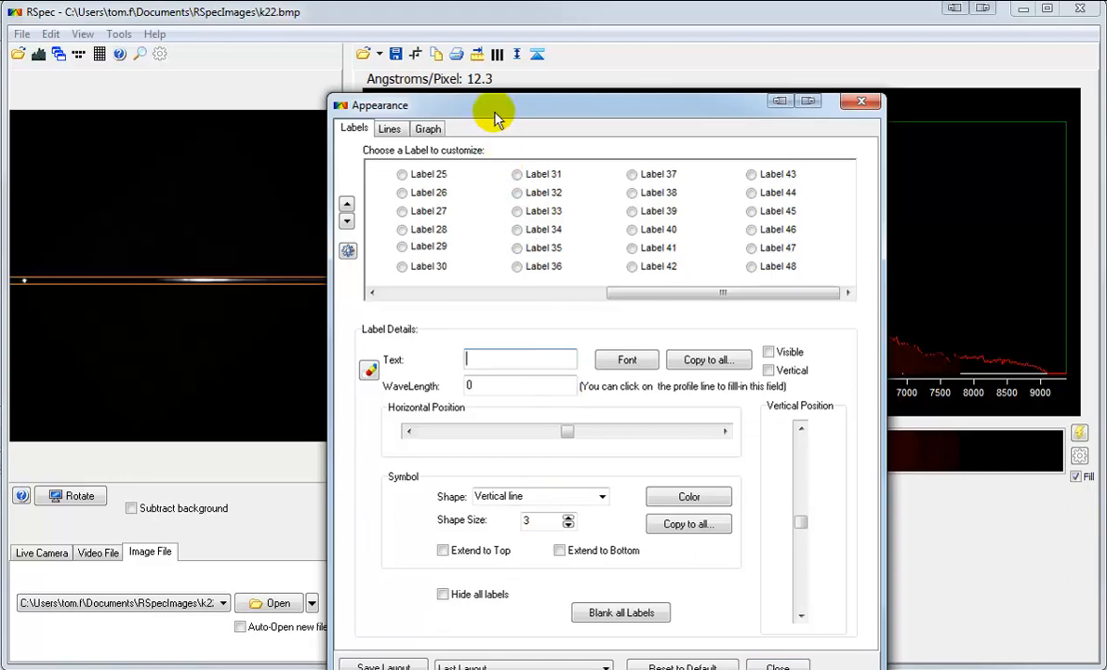
pyautogui.moveTo(494, 106); pyautogui.dragTo(199, 116)
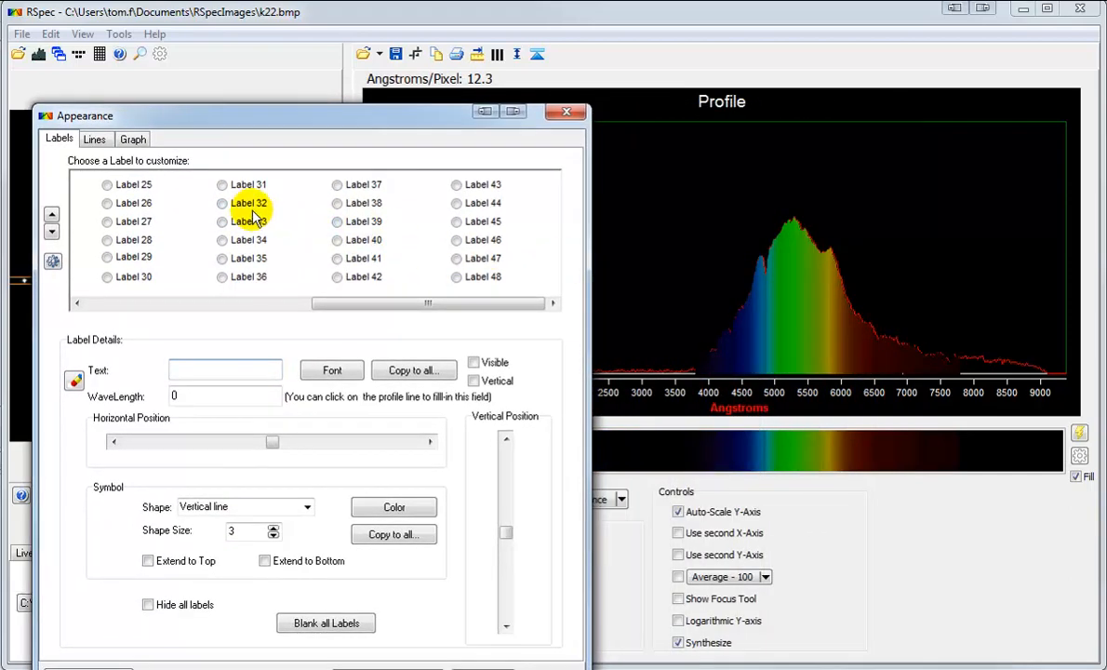
pyautogui.click(91, 139)
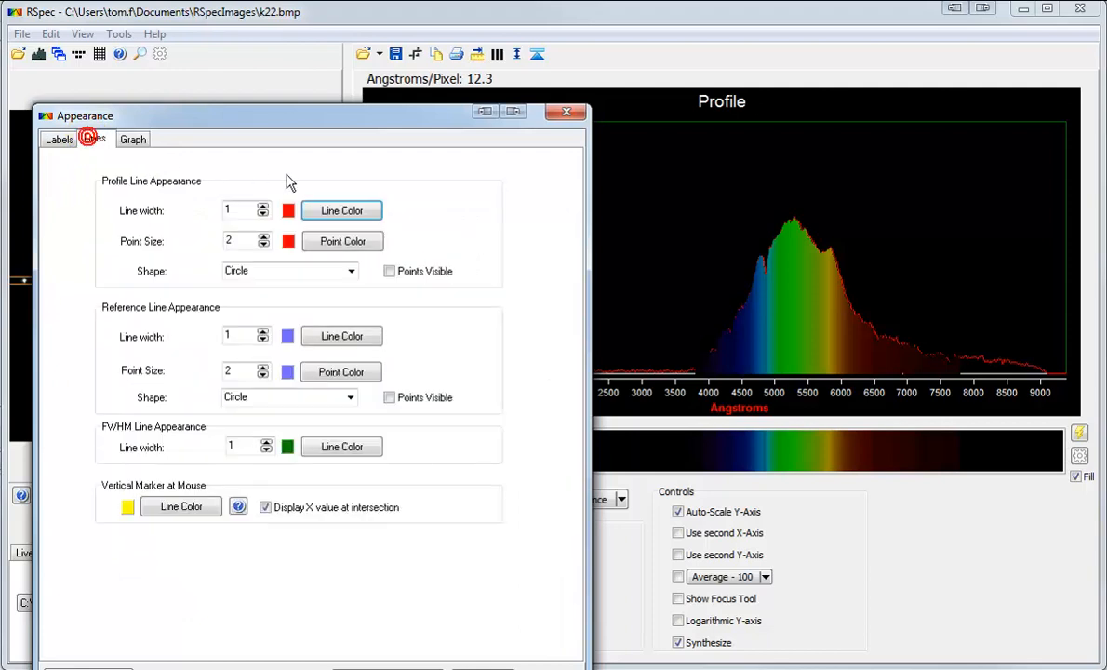
pyautogui.click(345, 212)
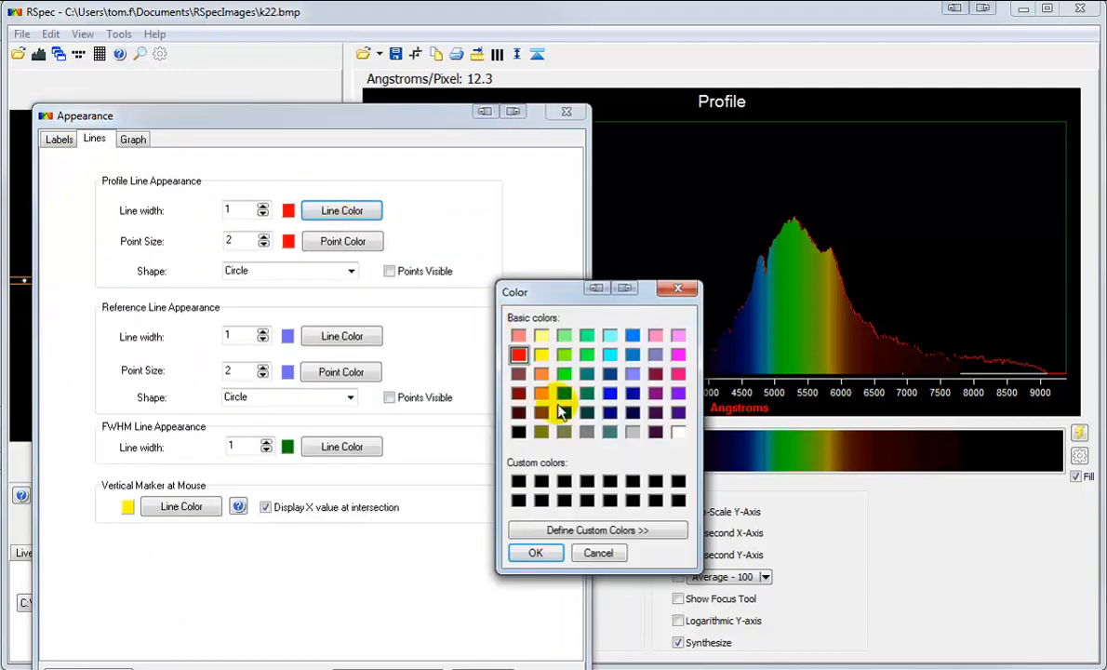
pyautogui.click(518, 431)
pyautogui.click(557, 553)
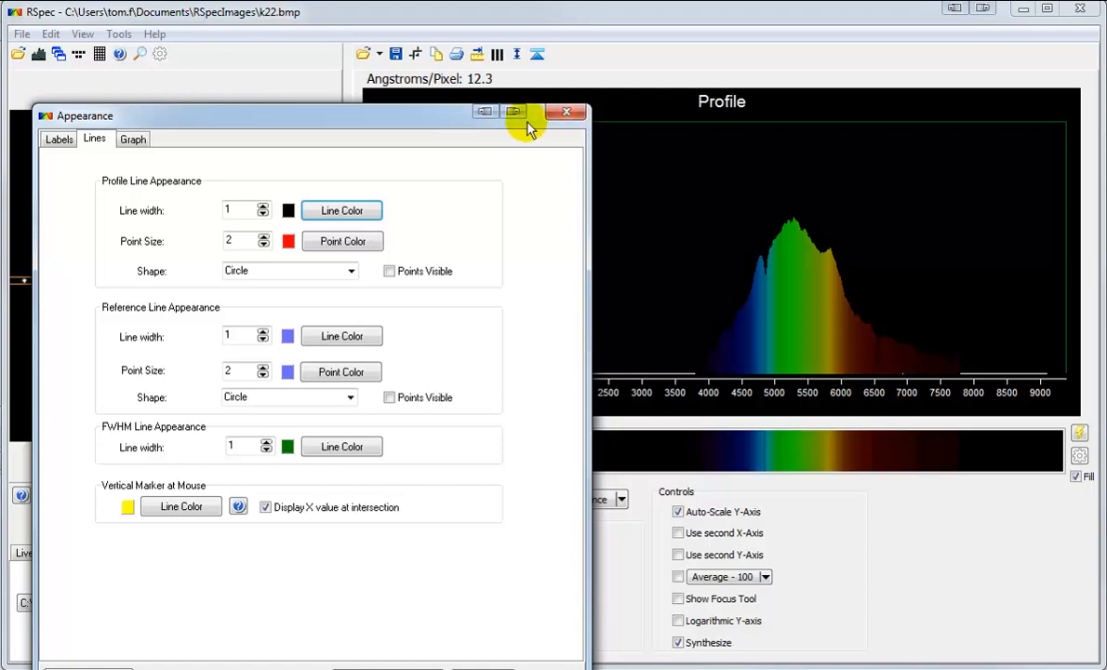
# Uncover the image and move the orange sampling lines onto the dark background just above the spectrum
pyautogui.moveTo(445, 121); pyautogui.dragTo(405, 474)
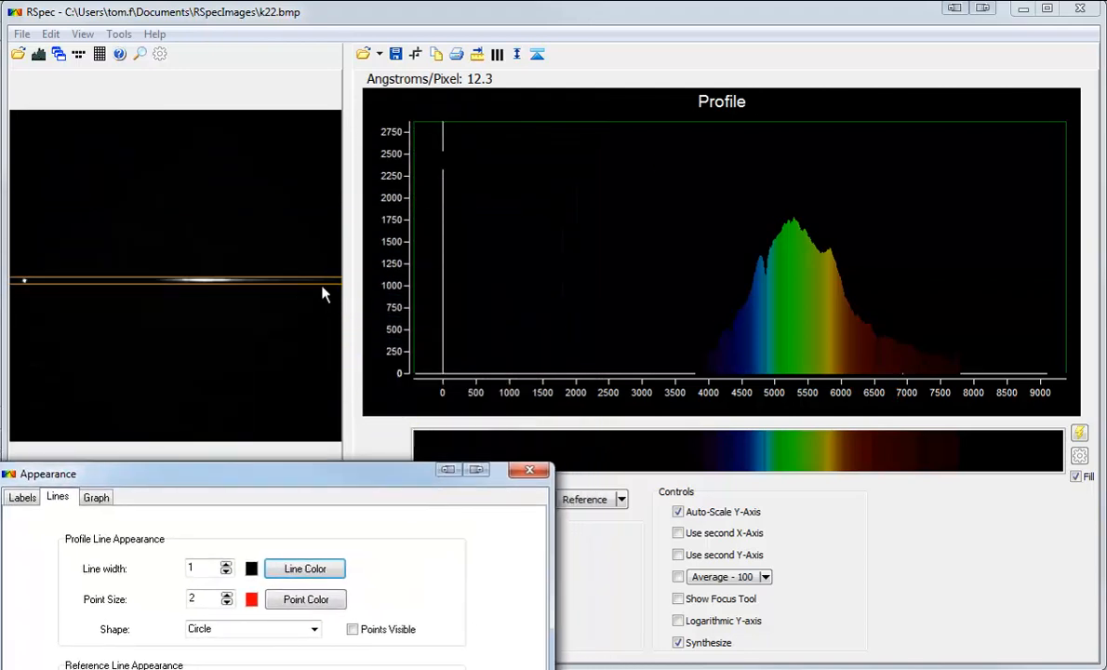
pyautogui.moveTo(317, 279); pyautogui.dragTo(316, 265)
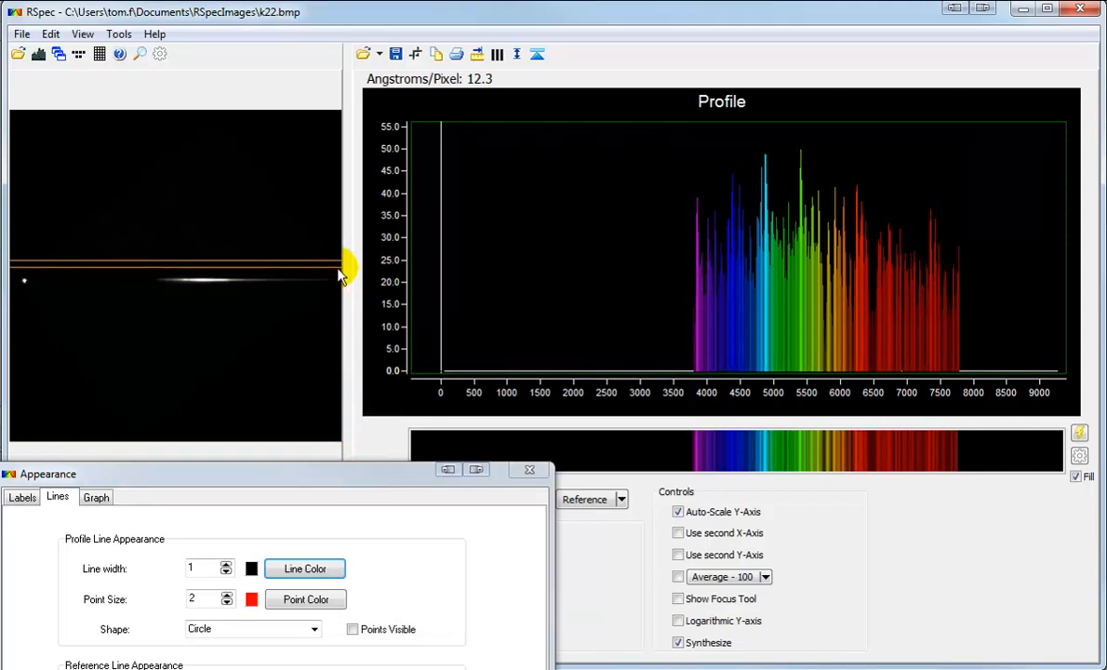
# Set the profile line color to red and close the appearance settings
pyautogui.click(304, 570)
pyautogui.click(519, 354)
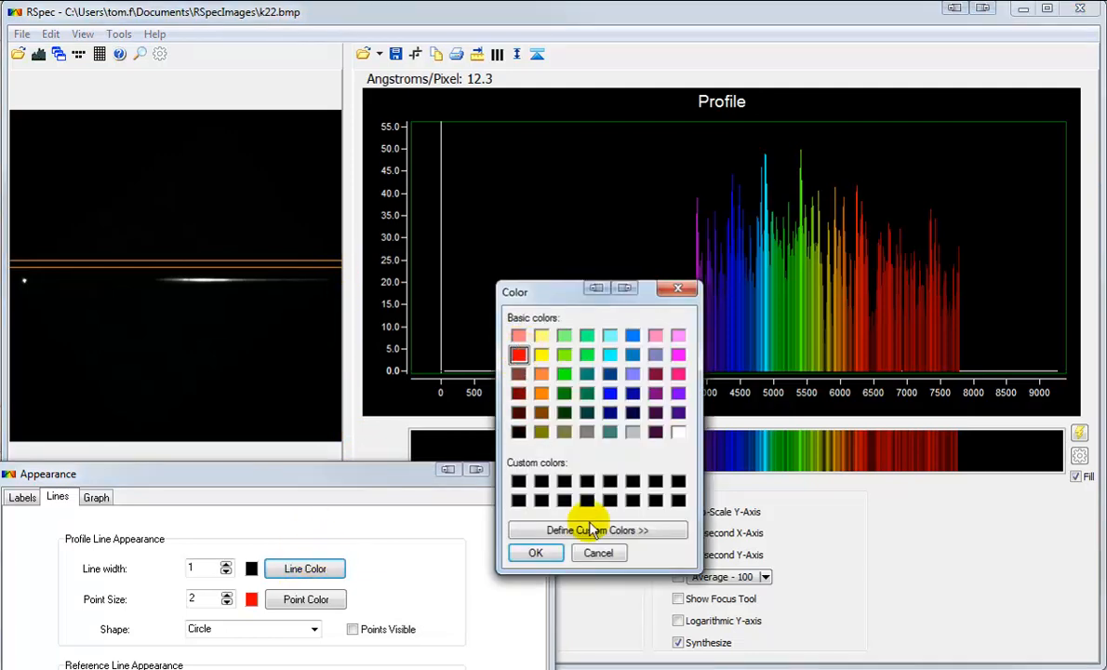
pyautogui.click(537, 554)
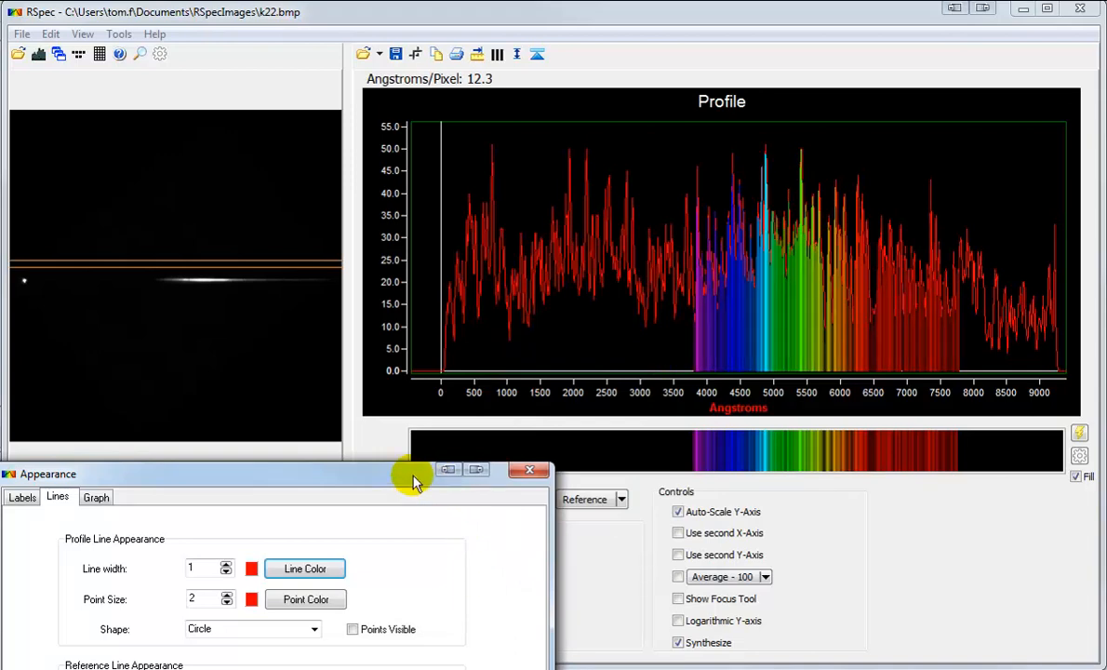
pyautogui.moveTo(412, 474); pyautogui.dragTo(432, 230)
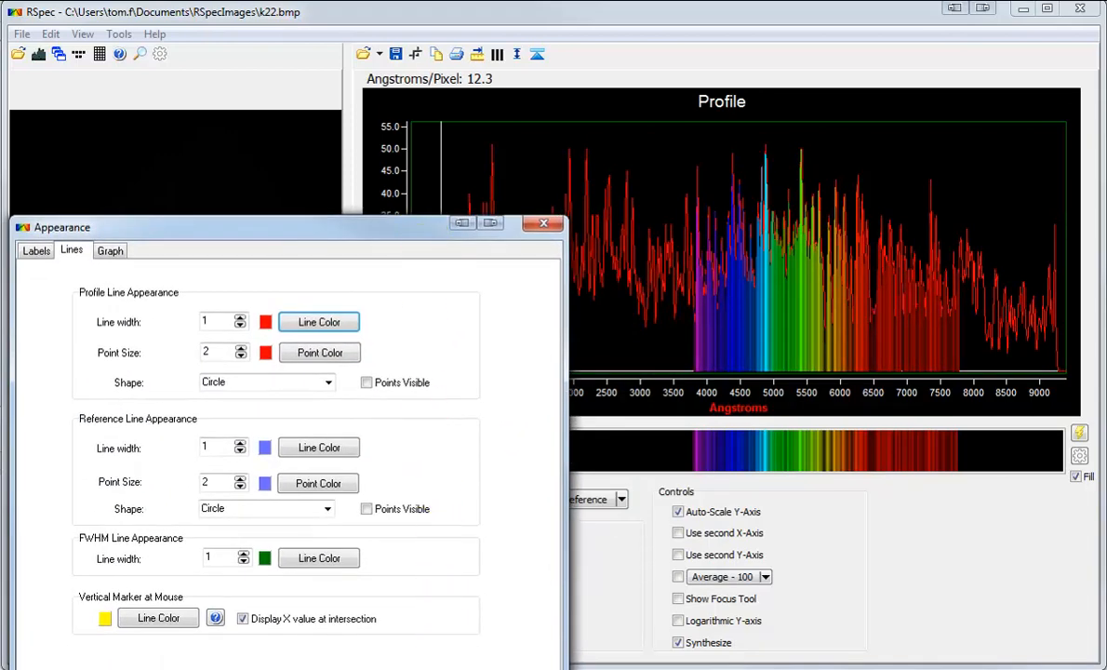
pyautogui.press('Escape')
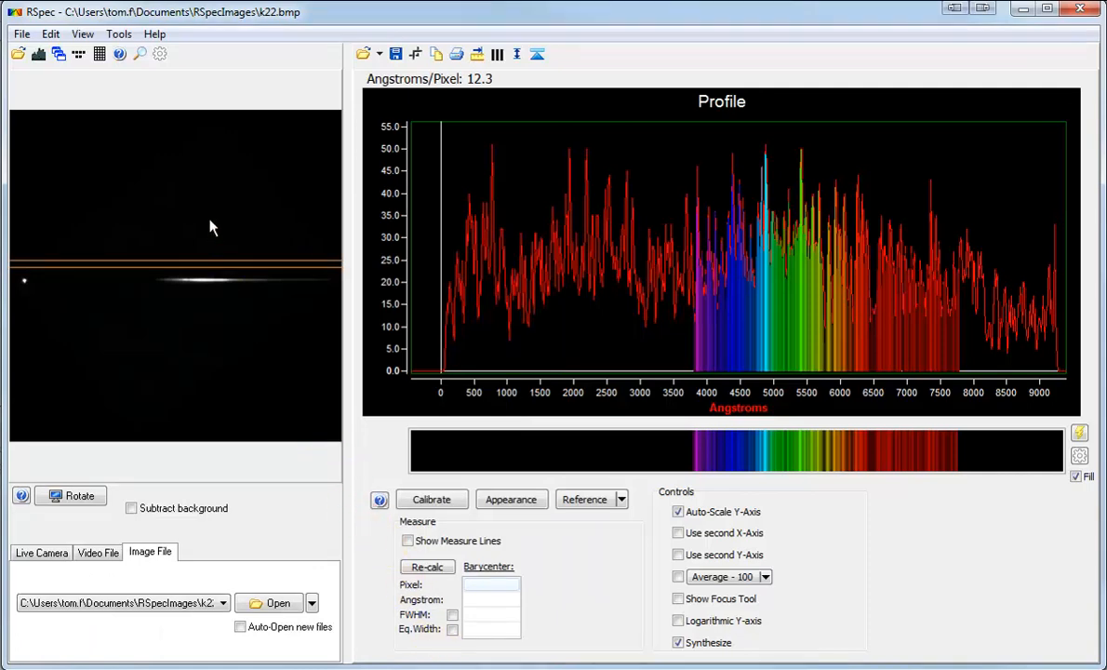
# Open the image Zoom window and switch its vertical guide off and on again
pyautogui.click(139, 53)
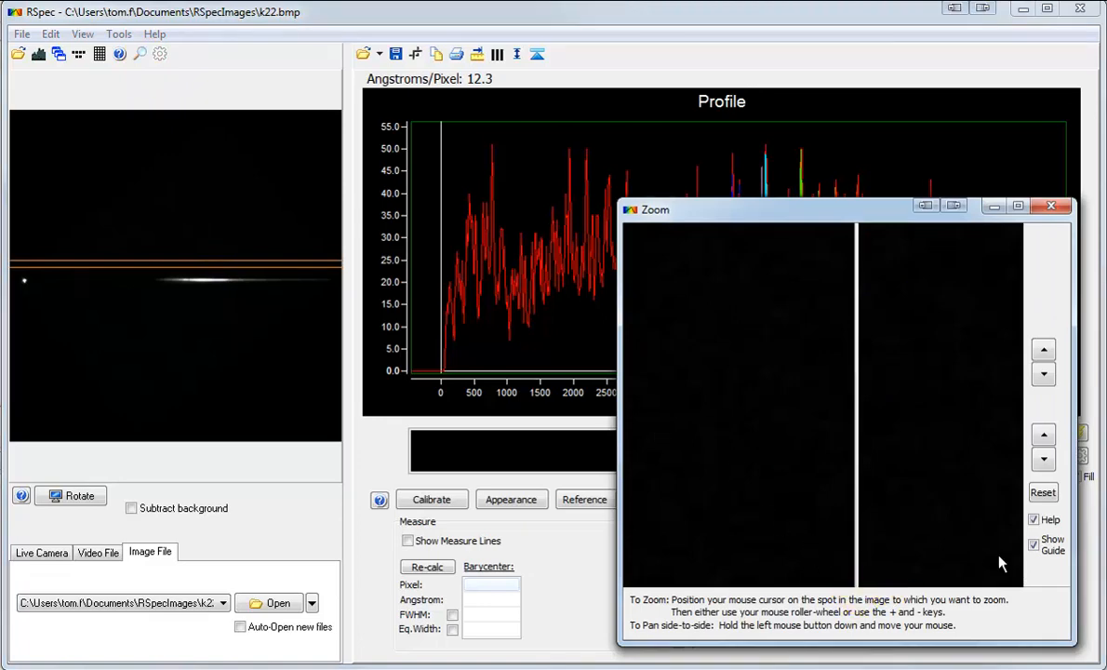
pyautogui.click(1034, 545)
pyautogui.click(1034, 545)
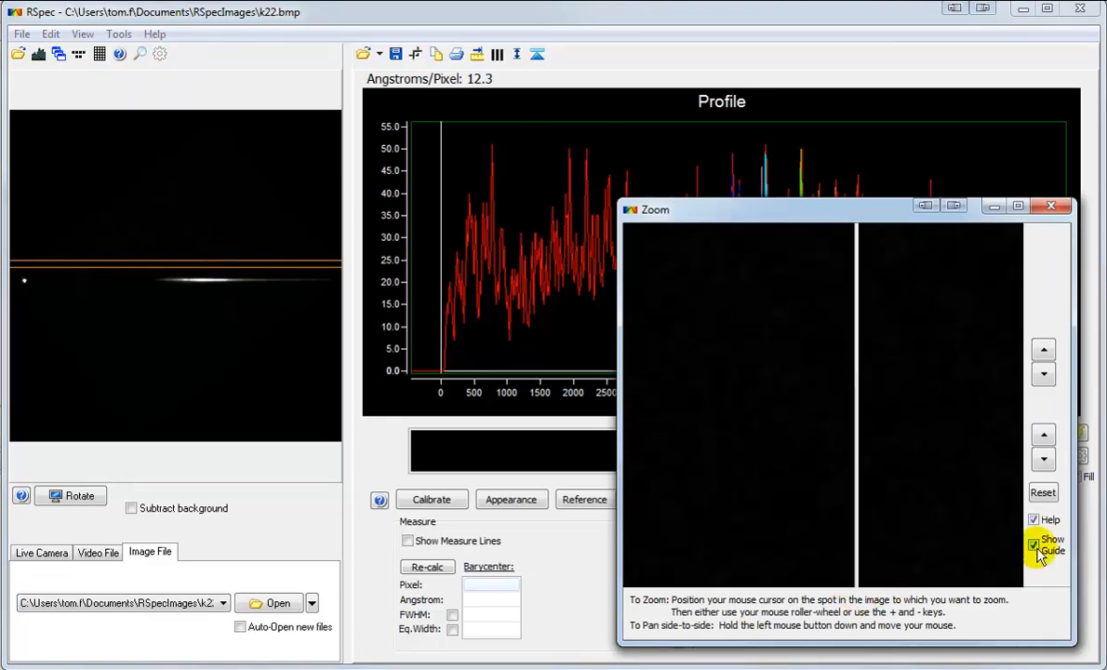
# Move the orange sampling lines back down so they closely bracket the spectrum and its zero-order star
pyautogui.moveTo(314, 269)
pyautogui.mouseDown()
pyautogui.moveTo(311, 284)
pyautogui.moveTo(305, 265)
pyautogui.mouseUp()
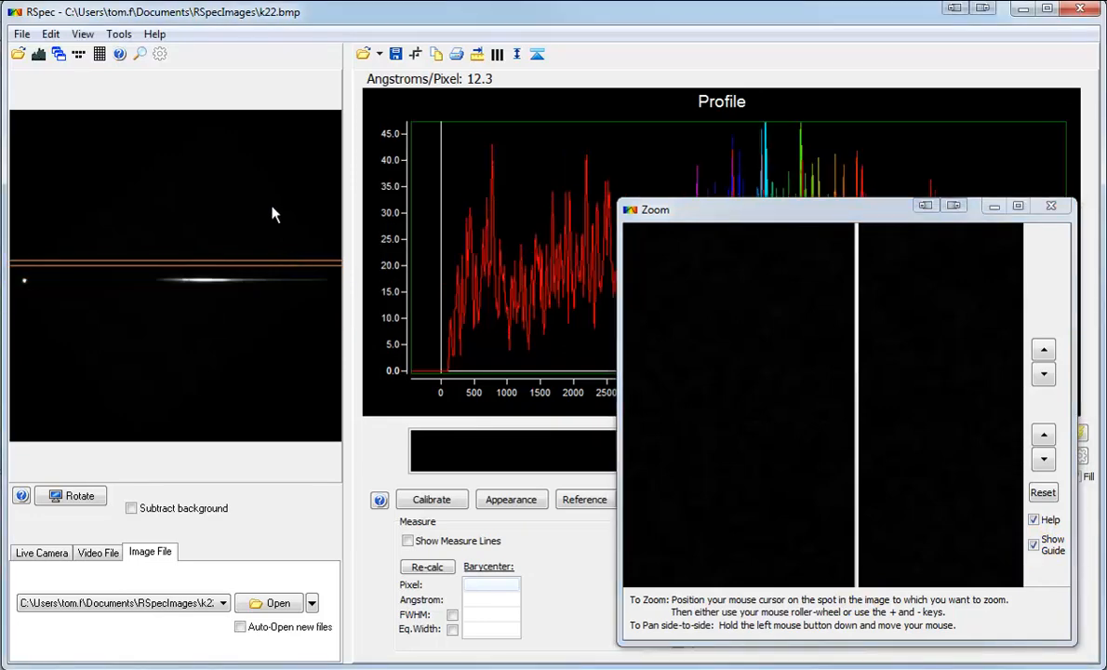
pyautogui.moveTo(271, 212); pyautogui.dragTo(285, 222)
pyautogui.moveTo(291, 265); pyautogui.dragTo(303, 282)
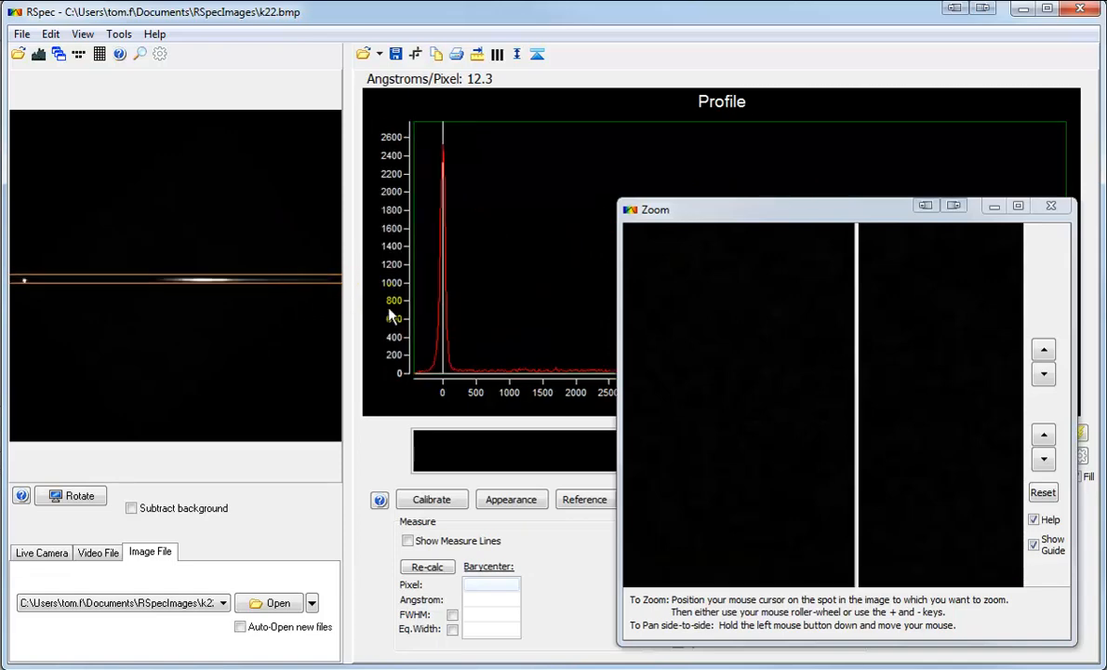
# Magnify the spectrum in the Zoom window and pan it sideways to inspect its faint end against the vertical guide
pyautogui.click(723, 405)
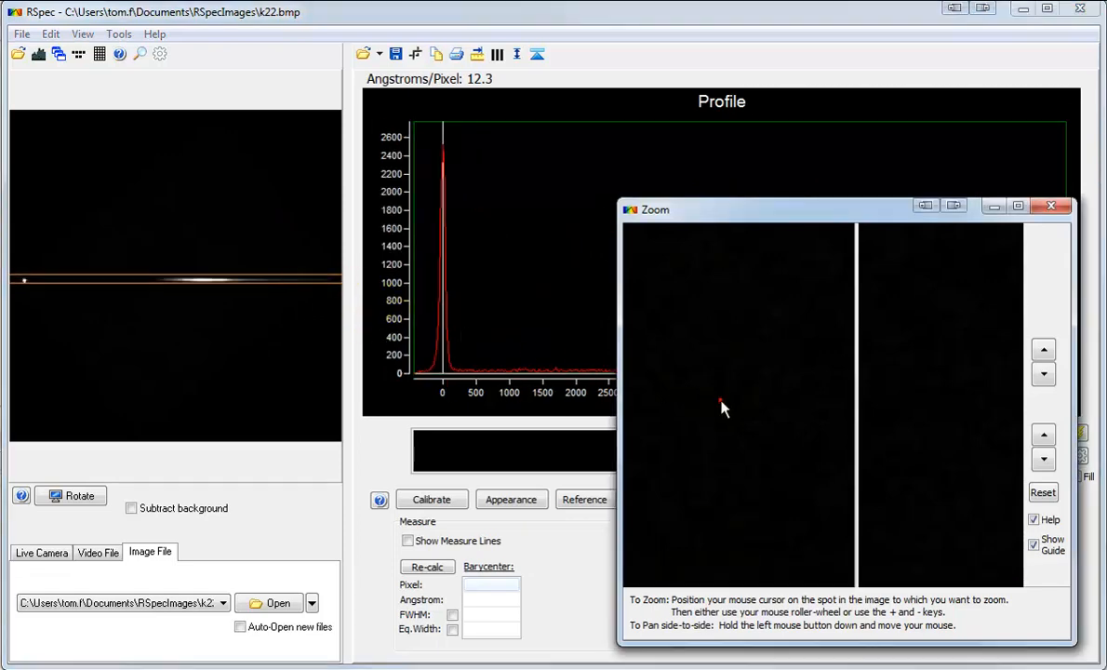
pyautogui.scroll(-5, 758, 416)
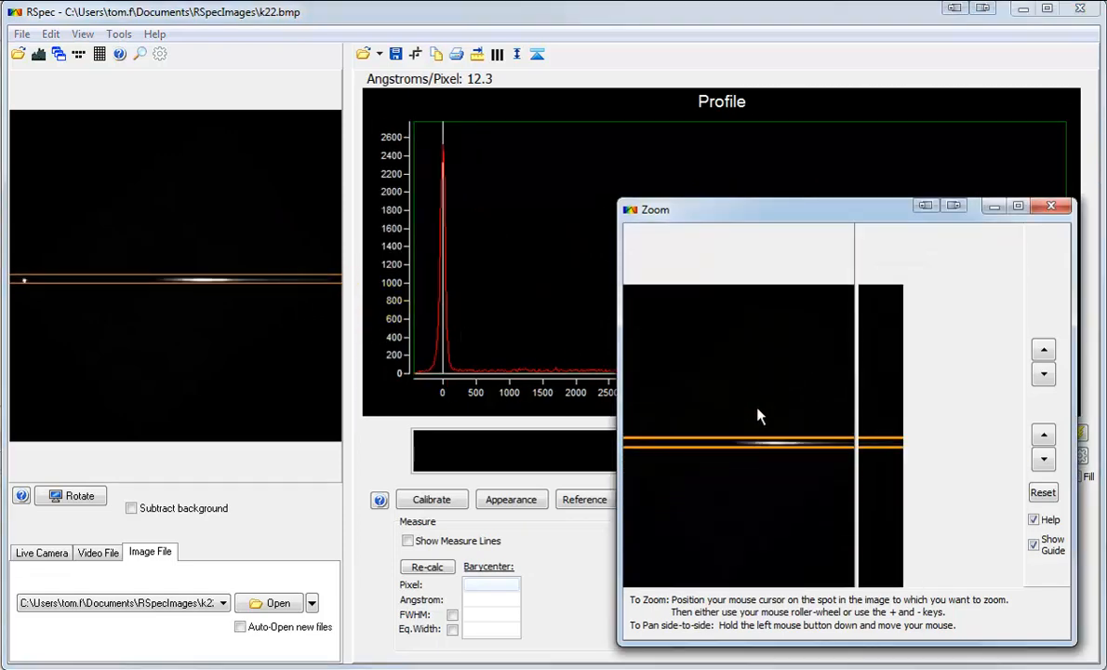
pyautogui.scroll(4, 776, 470)
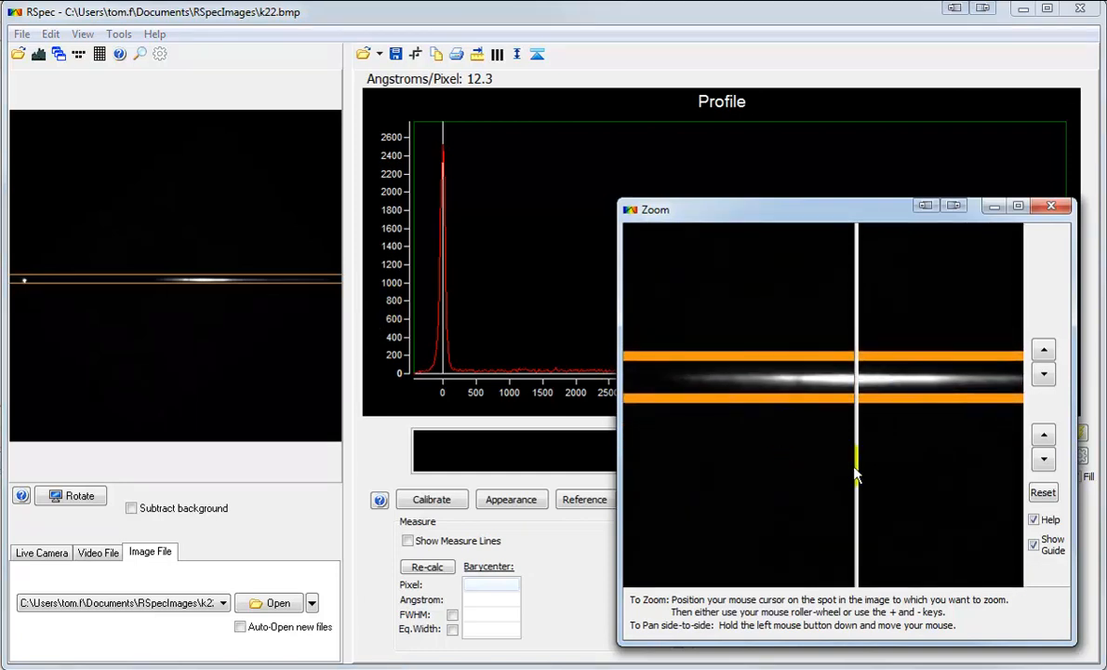
pyautogui.scroll(2, 856, 475)
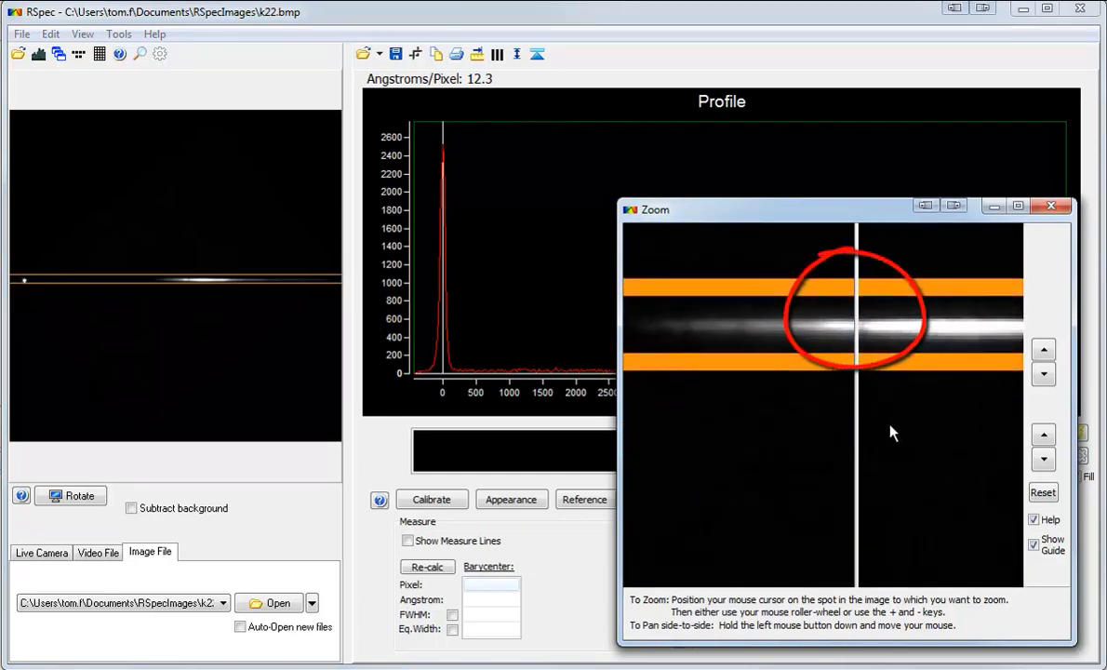
pyautogui.moveTo(866, 345); pyautogui.dragTo(1002, 324)
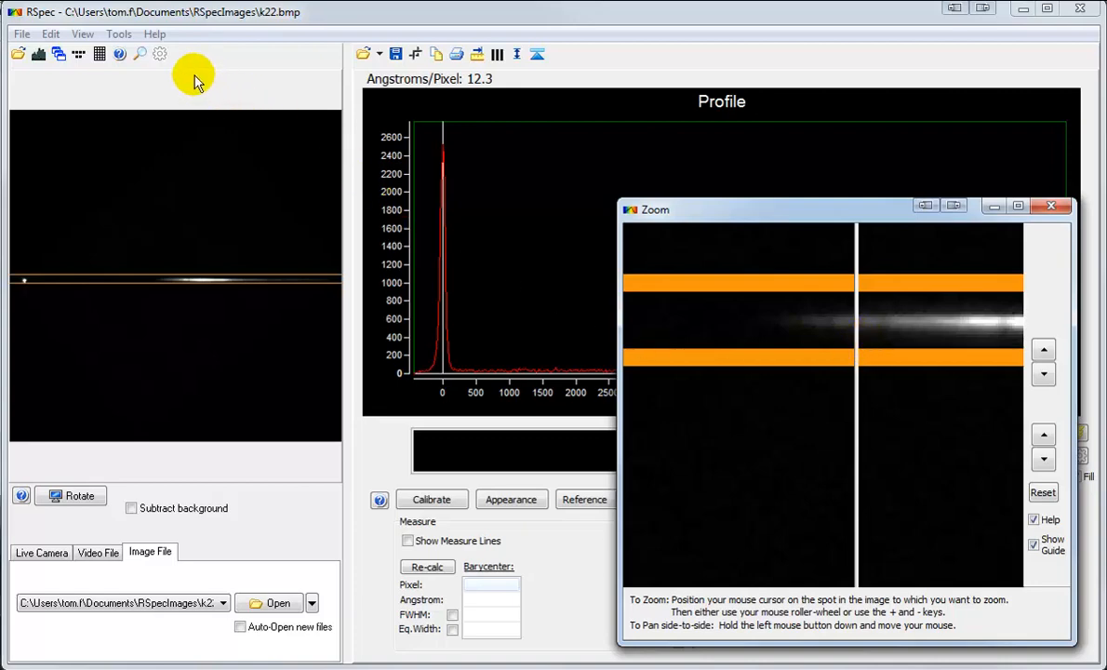
# Review the general program options and the advanced options, and close the Options dialog without changes
pyautogui.click(167, 58)
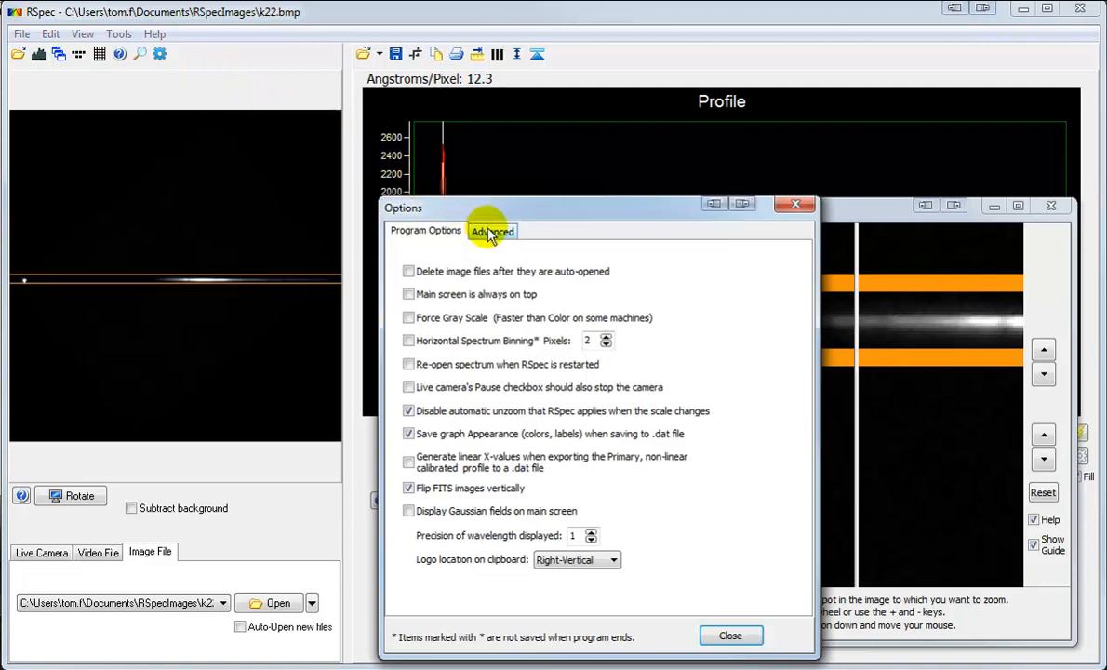
pyautogui.click(490, 233)
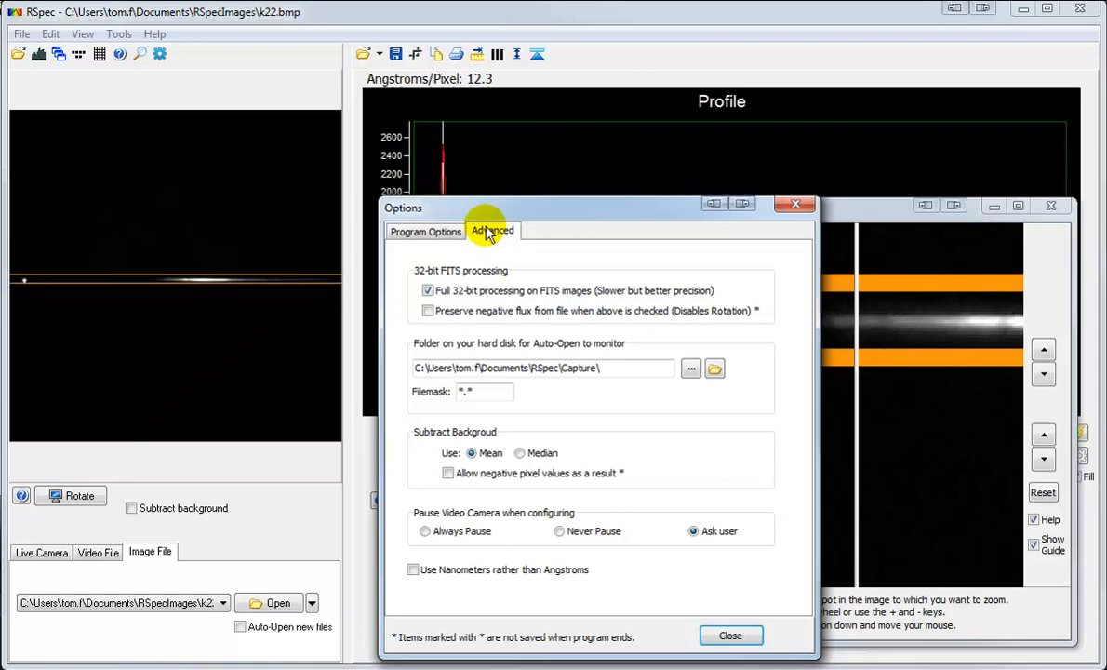
pyautogui.click(738, 637)
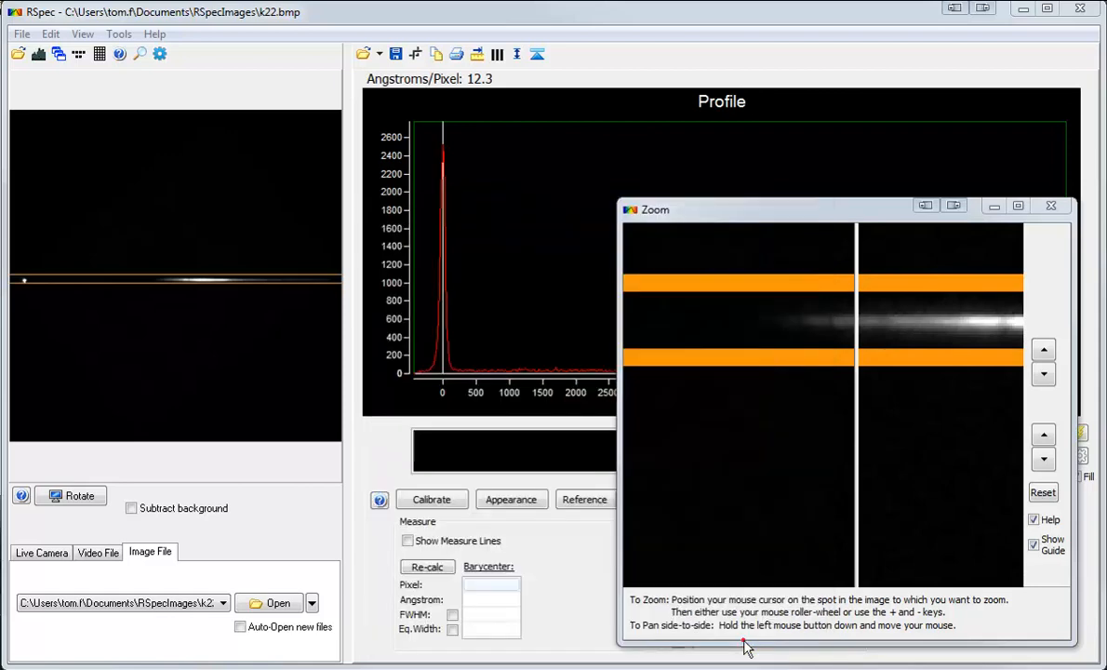
pyautogui.click(745, 648)
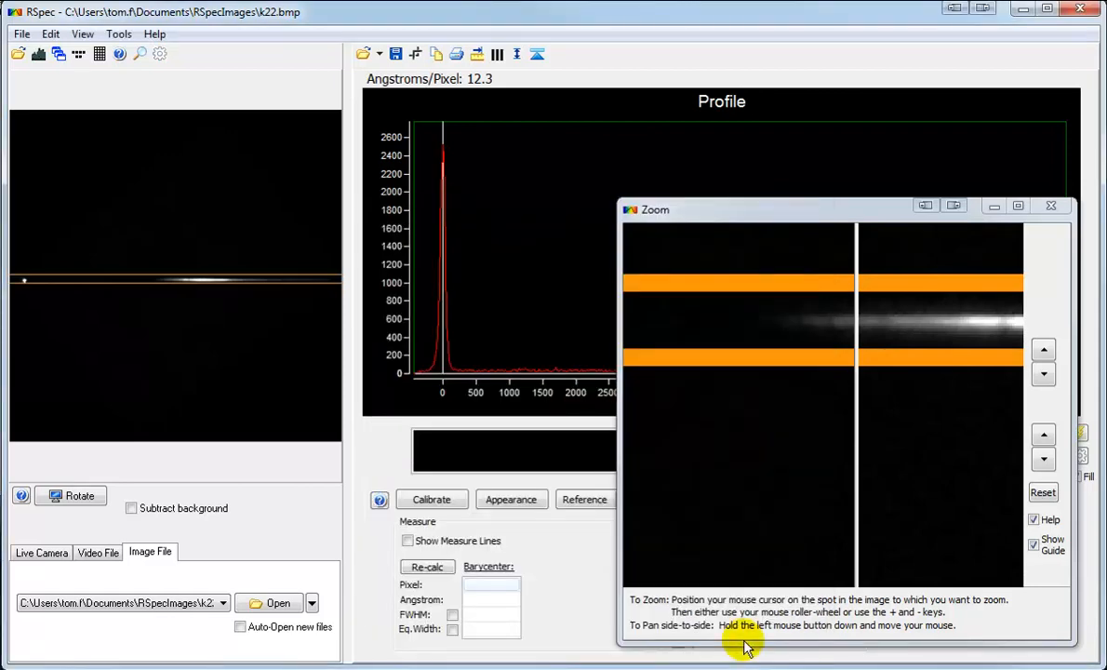